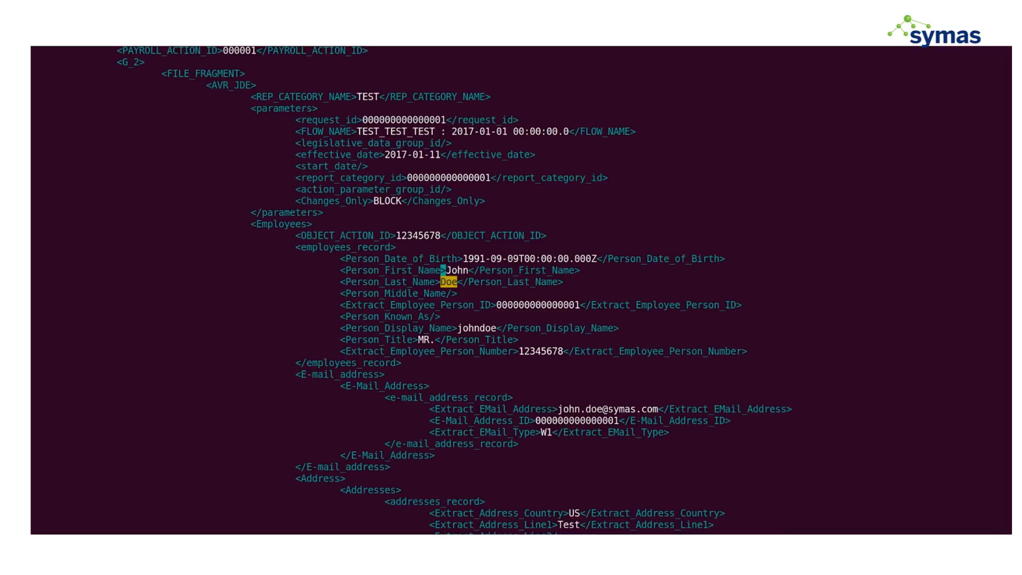
- Examine the employee's personal details in the employees_record block of the XML file
{"action": "key", "text": "Down"}
{"action": "key", "text": "Down"}
{"action": "key", "text": "Down"}
{"action": "key", "text": "Down"}
{"action": "key", "text": "Down"}
{"action": "key", "text": "Down"}
{"action": "key", "text": "Down"}
{"action": "key", "text": "Down"}
{"action": "key", "text": "Down"}
{"action": "key", "text": "Down"}
{"action": "key", "text": "Down"}
{"action": "key", "text": "Down"}
{"action": "key", "text": "Down"}
{"action": "key", "text": "Down"}
{"action": "key", "text": "Down"}
{"action": "key", "text": "Down"}
{"action": "key", "text": "Down"}
{"action": "key", "text": "Down"}
{"action": "key", "text": "Down"}
{"action": "key", "text": "Down"}
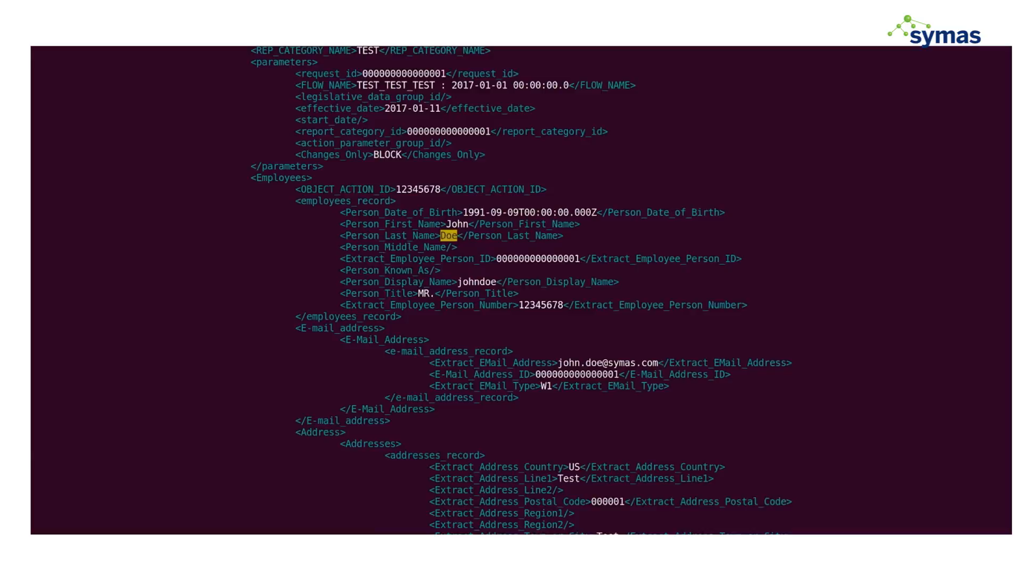
{"action": "key", "text": "Up"}
{"action": "key", "text": "Up"}
{"action": "key", "text": "Up"}
{"action": "key", "text": "Up"}
{"action": "key", "text": "Up"}
{"action": "key", "text": "Up"}
{"action": "key", "text": "Up"}
{"action": "key", "text": "Up"}
{"action": "key", "text": "Up"}
{"action": "key", "text": "Up"}
{"action": "key", "text": "Up"}
{"action": "key", "text": "Up"}
{"action": "key", "text": "Up"}
{"action": "key", "text": "Up"}
{"action": "key", "text": "Up"}
{"action": "key", "text": "Up"}
{"action": "key", "text": "Up"}
{"action": "key", "text": "Up"}
{"action": "key", "text": "Up"}
{"action": "key", "text": "Up"}
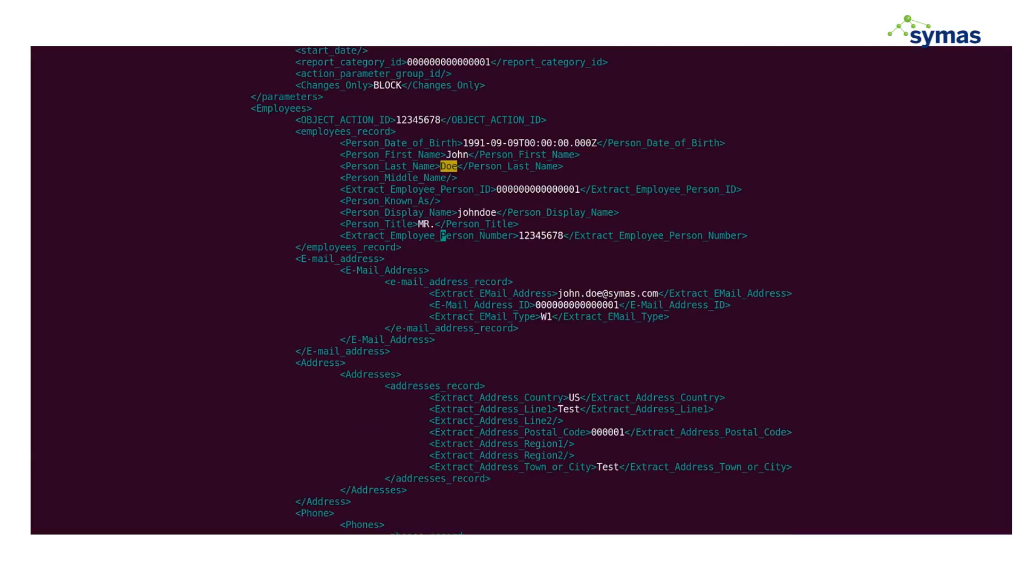
{"action": "key", "text": "Up"}
- Review the employee's e-mail, address and phone records further down in the XML file
{"action": "key", "text": "Down"}
{"action": "key", "text": "Down"}
{"action": "key", "text": "Down"}
{"action": "key", "text": "Down"}
{"action": "key", "text": "Down"}
{"action": "key", "text": "Down"}
{"action": "key", "text": "Down"}
{"action": "key", "text": "Down"}
{"action": "key", "text": "Down"}
{"action": "key", "text": "Down"}
{"action": "key", "text": "Down"}
{"action": "key", "text": "Down"}
{"action": "key", "text": "Down"}
{"action": "key", "text": "Down"}
{"action": "key", "text": "Down"}
{"action": "key", "text": "Down"}
{"action": "key", "text": "Down"}
{"action": "key", "text": "Down"}
{"action": "key", "text": "Down"}
{"action": "key", "text": "Down"}
{"action": "key", "text": "Down"}
{"action": "key", "text": "Down"}
{"action": "key", "text": "Down"}
{"action": "key", "text": "Down"}
{"action": "key", "text": "Down"}
{"action": "key", "text": "Down"}
{"action": "key", "text": "Down"}
{"action": "key", "text": "Down"}
{"action": "key", "text": "Down"}
{"action": "key", "text": "Down"}
{"action": "key", "text": "Down"}
{"action": "key", "text": "Down"}
{"action": "key", "text": "Down"}
{"action": "key", "text": "Down"}
{"action": "key", "text": "Down"}
{"action": "key", "text": "Down"}
{"action": "key", "text": "Down"}
{"action": "key", "text": "Down"}
{"action": "key", "text": "Down"}
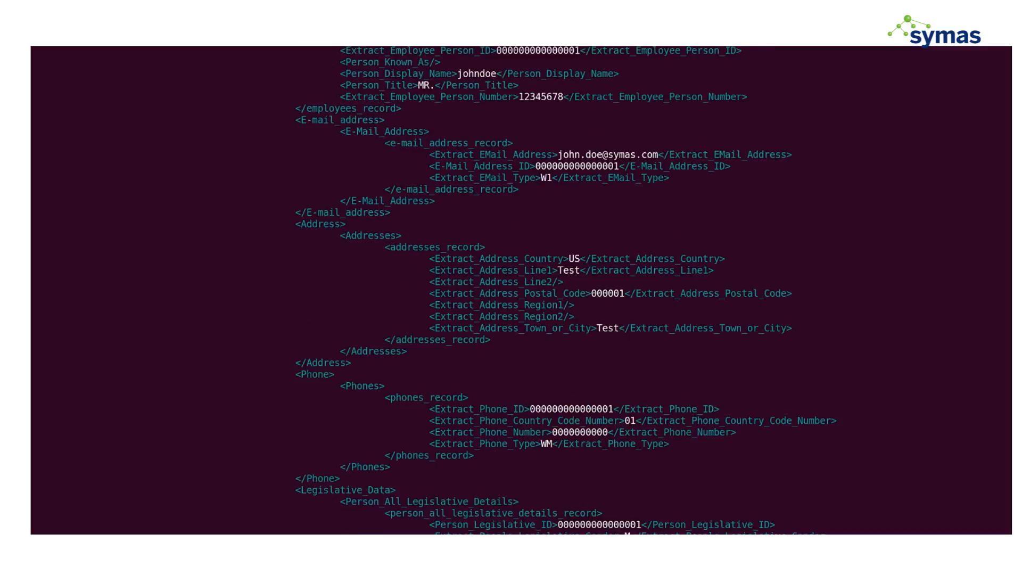
{"action": "key", "text": "Down"}
{"action": "key", "text": "Down"}
{"action": "key", "text": "Down"}
{"action": "key", "text": "Down"}
{"action": "key", "text": "Down"}
{"action": "key", "text": "Down"}
{"action": "key", "text": "Down"}
{"action": "key", "text": "Down"}
{"action": "key", "text": "Down"}
{"action": "key", "text": "Down"}
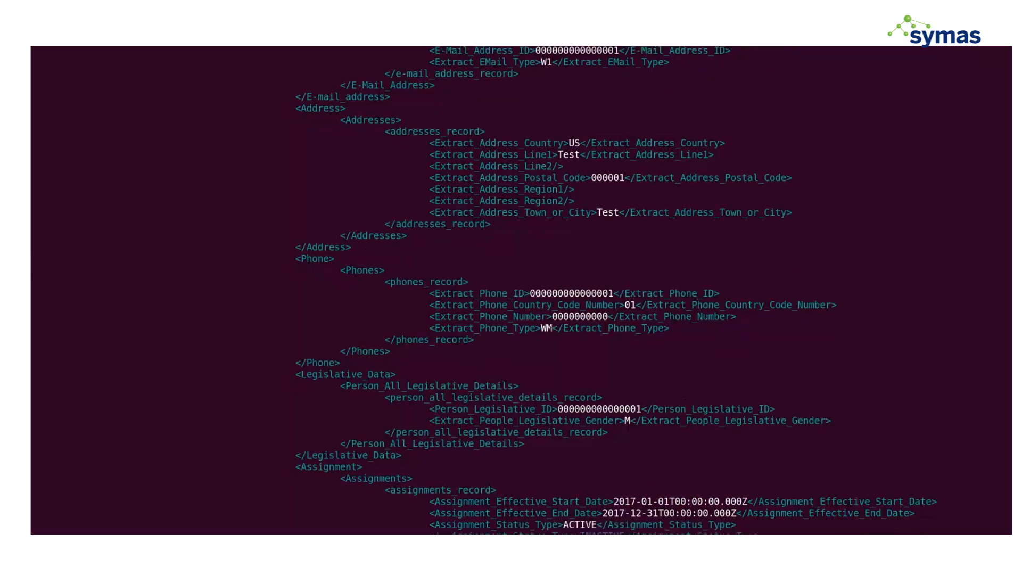
- Examine the assignments_record block, including its effective dates, status type, position name and department name
{"action": "key", "text": "Down"}
{"action": "key", "text": "Down"}
{"action": "key", "text": "Down"}
{"action": "key", "text": "Down"}
{"action": "key", "text": "Down"}
{"action": "key", "text": "Down"}
{"action": "key", "text": "Down"}
{"action": "key", "text": "Down"}
{"action": "key", "text": "Down"}
{"action": "key", "text": "Down"}
{"action": "key", "text": "Down"}
{"action": "key", "text": "Down"}
{"action": "key", "text": "Down"}
{"action": "key", "text": "Down"}
{"action": "key", "text": "Down"}
{"action": "key", "text": "Down"}
{"action": "key", "text": "Down"}
{"action": "key", "text": "Down"}
{"action": "key", "text": "Down"}
{"action": "key", "text": "Down"}
{"action": "key", "text": "Up"}
{"action": "key", "text": "Up"}
{"action": "key", "text": "Up"}
{"action": "key", "text": "Up"}
{"action": "key", "text": "Up"}
{"action": "key", "text": "Up"}
{"action": "key", "text": "Up"}
{"action": "key", "text": "Up"}
{"action": "key", "text": "Up"}
{"action": "key", "text": "Up"}
{"action": "key", "text": "Up"}
{"action": "key", "text": "Up"}
{"action": "key", "text": "Up"}
{"action": "key", "text": "Up"}
{"action": "key", "text": "Up"}
{"action": "key", "text": "Up"}
{"action": "key", "text": "Up"}
{"action": "key", "text": "Up"}
{"action": "key", "text": "Up"}
{"action": "key", "text": "Up"}
{"action": "key", "text": "Up"}
{"action": "key", "text": "Up"}
{"action": "key", "text": "Up"}
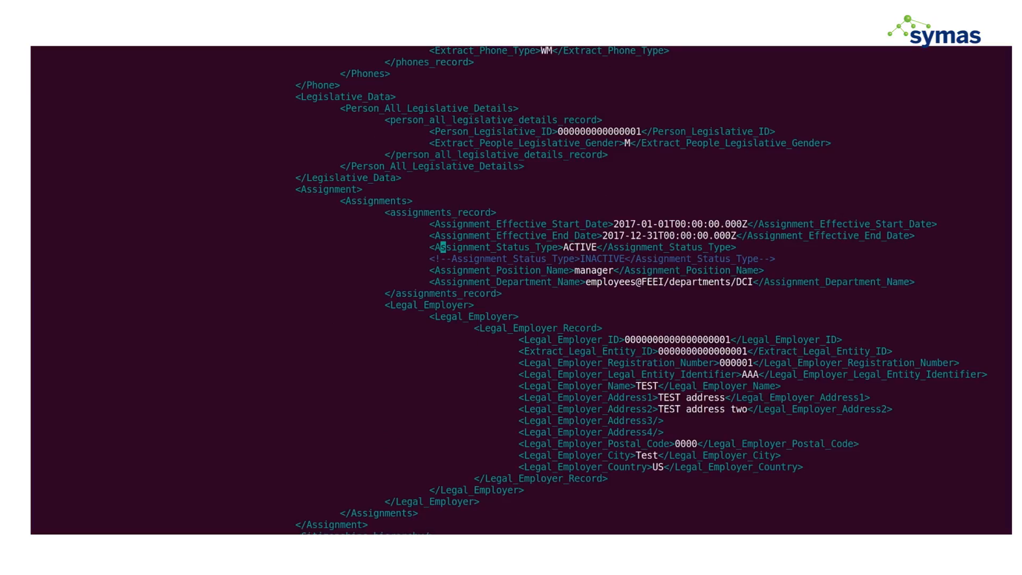
- Examine the department path employees@FEEI/departments/DCI in the Assignment_Department_Name element of the assignments_record block
{"action": "key", "text": "Down"}
{"action": "key", "text": "Down"}
{"action": "key", "text": "Down"}
{"action": "key", "text": "Right"}
{"action": "key", "text": "Right"}
{"action": "key", "text": "Right"}
{"action": "key", "text": "Right"}
{"action": "key", "text": "Right"}
{"action": "key", "text": "Right"}
{"action": "key", "text": "Right"}
{"action": "key", "text": "Right"}
{"action": "key", "text": "Right"}
{"action": "key", "text": "Right"}
{"action": "key", "text": "Right"}
{"action": "key", "text": "Right"}
{"action": "key", "text": "Right"}
{"action": "key", "text": "Right"}
{"action": "key", "text": "Right"}
{"action": "key", "text": "Right"}
{"action": "key", "text": "Right"}
{"action": "key", "text": "Right"}
{"action": "key", "text": "Right"}
{"action": "key", "text": "Right"}
{"action": "key", "text": "Right"}
{"action": "key", "text": "Right"}
{"action": "key", "text": "Right"}
{"action": "key", "text": "Right"}
{"action": "key", "text": "Right"}
{"action": "key", "text": "Right"}
{"action": "key", "text": "Right"}
{"action": "key", "text": "Right"}
{"action": "key", "text": "Right"}
{"action": "key", "text": "Right"}
{"action": "key", "text": "Right"}
{"action": "key", "text": "Right"}
{"action": "key", "text": "Right"}
{"action": "key", "text": "Right"}
{"action": "key", "text": "Right"}
{"action": "key", "text": "Right"}
{"action": "key", "text": "Right"}
{"action": "key", "text": "Right"}
{"action": "key", "text": "Right"}
{"action": "key", "text": "Right"}
{"action": "key", "text": "Right"}
{"action": "key", "text": "Right"}
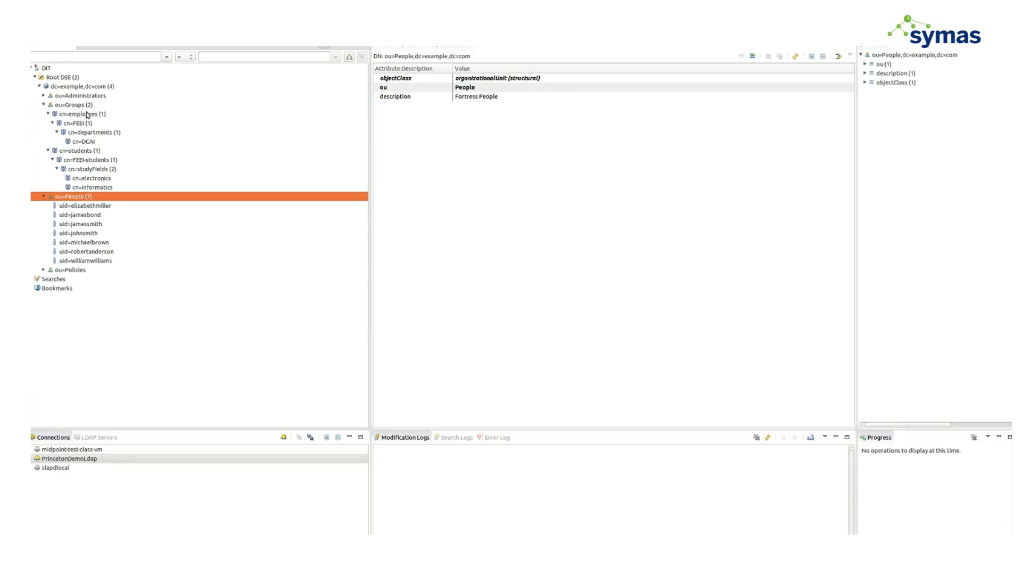
- In Apache Directory Studio, inspect the employees group hierarchy through departments to the DCAI group's members, and the ou=People entry
{"action": "left_click", "coordinate": [86, 114]}
{"action": "left_click", "coordinate": [84, 132]}
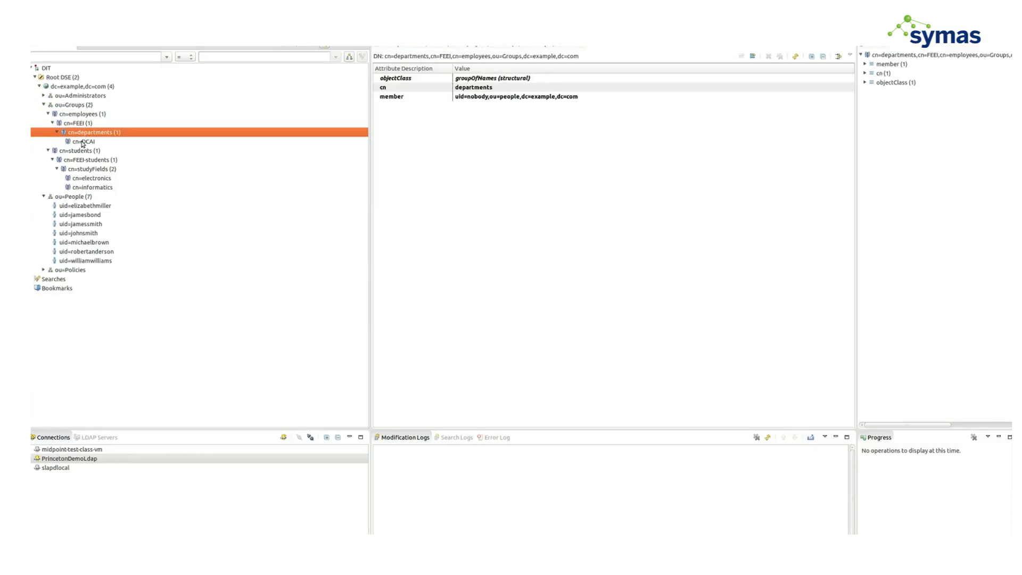
{"action": "left_click", "coordinate": [83, 142]}
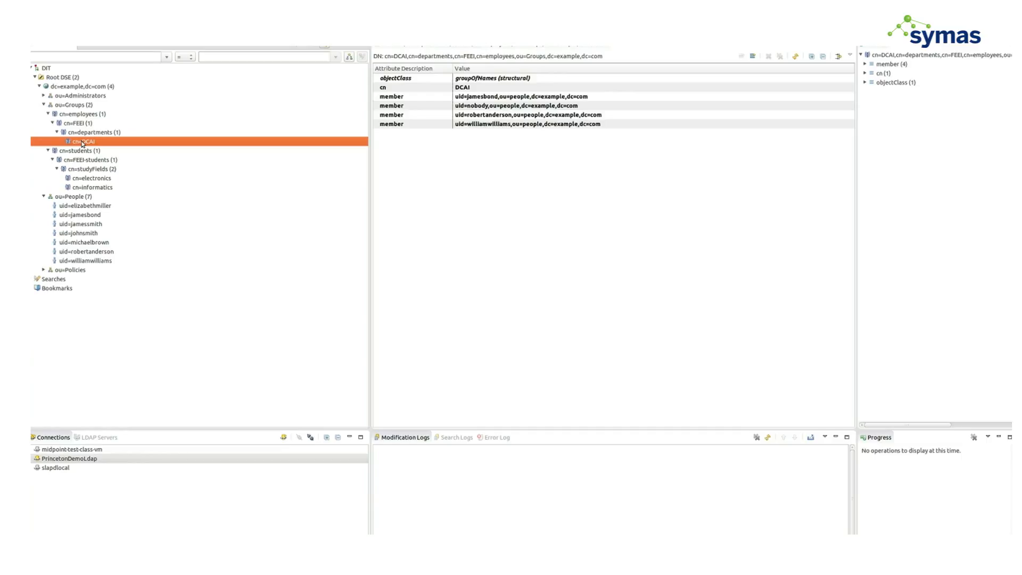
{"action": "left_click", "coordinate": [77, 197]}
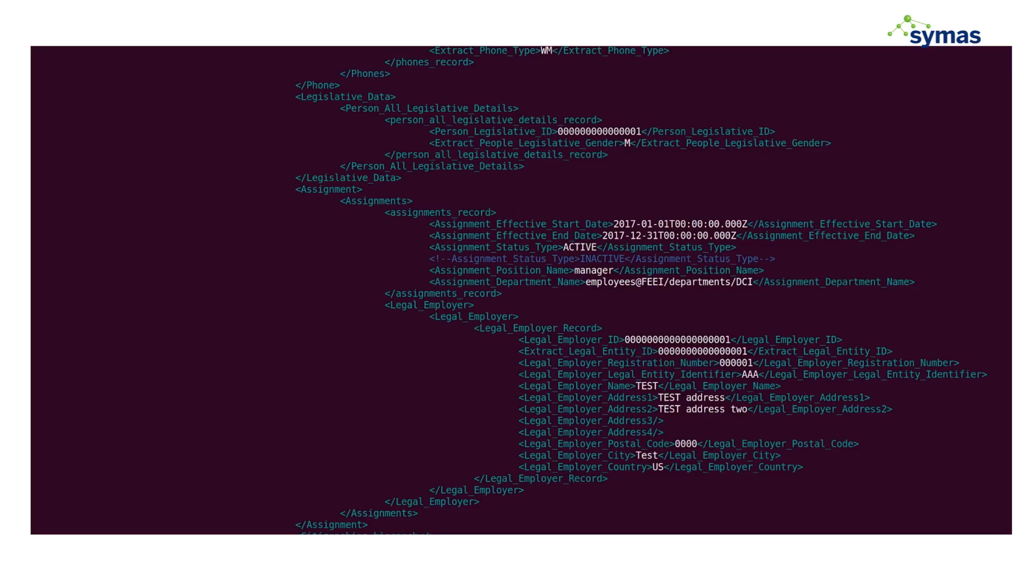
- Search the XML extract for the next employee's last name and review that record's personal, e-mail, address and phone details
{"action": "key", "text": "Return"}
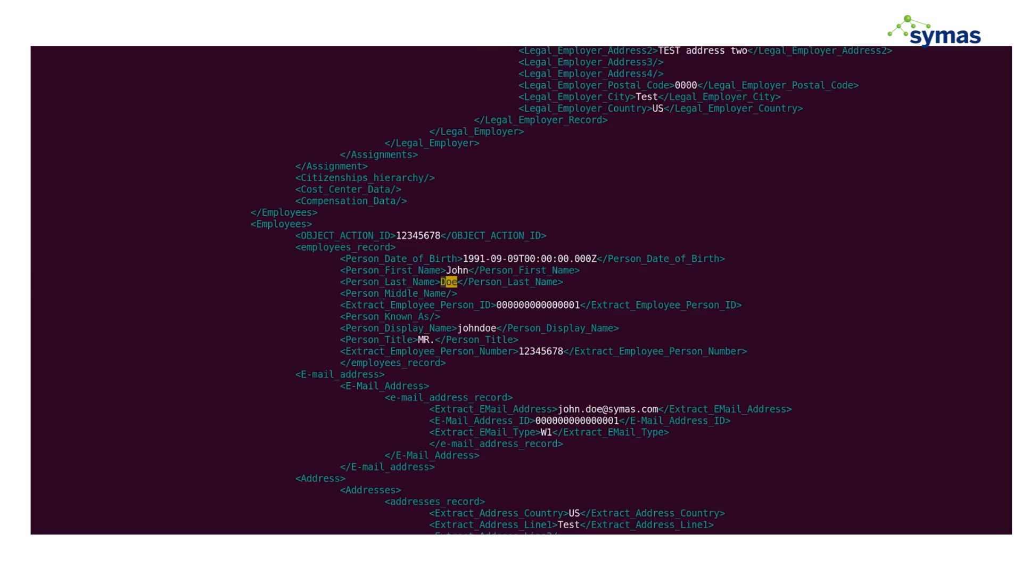
{"action": "key", "text": "Down"}
{"action": "key", "text": "Down"}
{"action": "key", "text": "Down"}
{"action": "key", "text": "Down"}
{"action": "key", "text": "Down"}
{"action": "key", "text": "Down"}
{"action": "key", "text": "Down"}
{"action": "key", "text": "Down"}
{"action": "key", "text": "Down"}
{"action": "key", "text": "Down"}
{"action": "key", "text": "Down"}
{"action": "key", "text": "Down"}
{"action": "key", "text": "Down"}
{"action": "key", "text": "Down"}
{"action": "key", "text": "Down"}
{"action": "key", "text": "Down"}
{"action": "key", "text": "Down"}
{"action": "key", "text": "Down"}
{"action": "key", "text": "Down"}
{"action": "key", "text": "Down"}
{"action": "key", "text": "Down"}
{"action": "key", "text": "Down"}
{"action": "key", "text": "Down"}
{"action": "key", "text": "Down"}
{"action": "key", "text": "Down"}
{"action": "key", "text": "Down"}
{"action": "key", "text": "Down"}
{"action": "key", "text": "Down"}
{"action": "key", "text": "Down"}
{"action": "key", "text": "Down"}
{"action": "key", "text": "Down"}
{"action": "key", "text": "Down"}
{"action": "key", "text": "Down"}
{"action": "key", "text": "Down"}
{"action": "key", "text": "Down"}
{"action": "key", "text": "Down"}
{"action": "key", "text": "Down"}
{"action": "key", "text": "Down"}
{"action": "key", "text": "Down"}
{"action": "key", "text": "Down"}
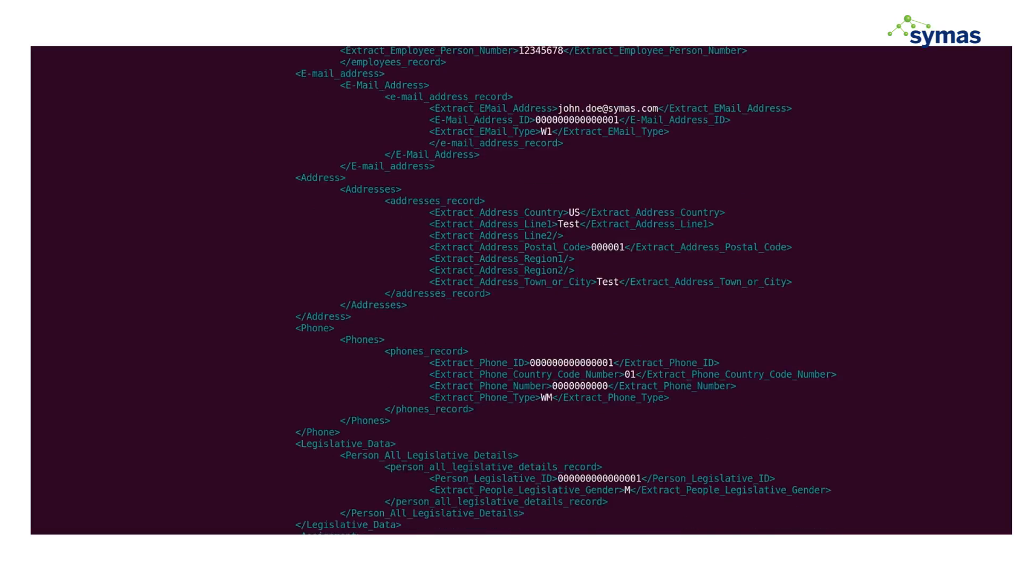
- Examine this employee's assignments_record block, including the effective dates, status type and position name
{"action": "key", "text": "Down"}
{"action": "key", "text": "Down"}
{"action": "key", "text": "Down"}
{"action": "key", "text": "Down"}
{"action": "key", "text": "Down"}
{"action": "key", "text": "Down"}
{"action": "key", "text": "Down"}
{"action": "key", "text": "Down"}
{"action": "key", "text": "Down"}
{"action": "key", "text": "Down"}
{"action": "key", "text": "Down"}
{"action": "key", "text": "Down"}
{"action": "key", "text": "Down"}
{"action": "key", "text": "Down"}
{"action": "key", "text": "Down"}
{"action": "key", "text": "Down"}
{"action": "key", "text": "Down"}
{"action": "key", "text": "Down"}
{"action": "key", "text": "Down"}
{"action": "key", "text": "Down"}
{"action": "key", "text": "Up"}
{"action": "key", "text": "Up"}
{"action": "key", "text": "Up"}
{"action": "key", "text": "Up"}
{"action": "key", "text": "Up"}
{"action": "key", "text": "Up"}
{"action": "key", "text": "Up"}
{"action": "key", "text": "Up"}
{"action": "key", "text": "Up"}
{"action": "key", "text": "Up"}
{"action": "key", "text": "Down"}
{"action": "key", "text": "Down"}
{"action": "key", "text": "Down"}
- Examine the full department path in the Assignment_Department_Name element of the same assignments_record block
{"action": "key", "text": "Right"}
{"action": "key", "text": "Right"}
{"action": "key", "text": "Right"}
{"action": "key", "text": "Right"}
{"action": "key", "text": "Right"}
{"action": "key", "text": "Right"}
{"action": "key", "text": "Right"}
{"action": "key", "text": "Right"}
{"action": "key", "text": "Right"}
{"action": "key", "text": "Right"}
{"action": "key", "text": "Right"}
{"action": "key", "text": "Right"}
{"action": "key", "text": "Right"}
{"action": "key", "text": "Right"}
{"action": "key", "text": "Right"}
{"action": "key", "text": "Right"}
{"action": "key", "text": "Right"}
{"action": "key", "text": "Right"}
{"action": "key", "text": "Right"}
{"action": "key", "text": "Right"}
{"action": "key", "text": "Right"}
{"action": "key", "text": "Right"}
{"action": "key", "text": "Right"}
{"action": "key", "text": "Right"}
{"action": "key", "text": "Right"}
{"action": "key", "text": "Right"}
{"action": "key", "text": "Right"}
{"action": "key", "text": "Right"}
{"action": "key", "text": "Right"}
{"action": "key", "text": "Right"}
{"action": "key", "text": "Right"}
{"action": "key", "text": "Right"}
{"action": "key", "text": "Right"}
{"action": "key", "text": "Right"}
{"action": "key", "text": "Right"}
{"action": "key", "text": "Right"}
{"action": "key", "text": "Right"}
{"action": "key", "text": "Right"}
{"action": "key", "text": "Right"}
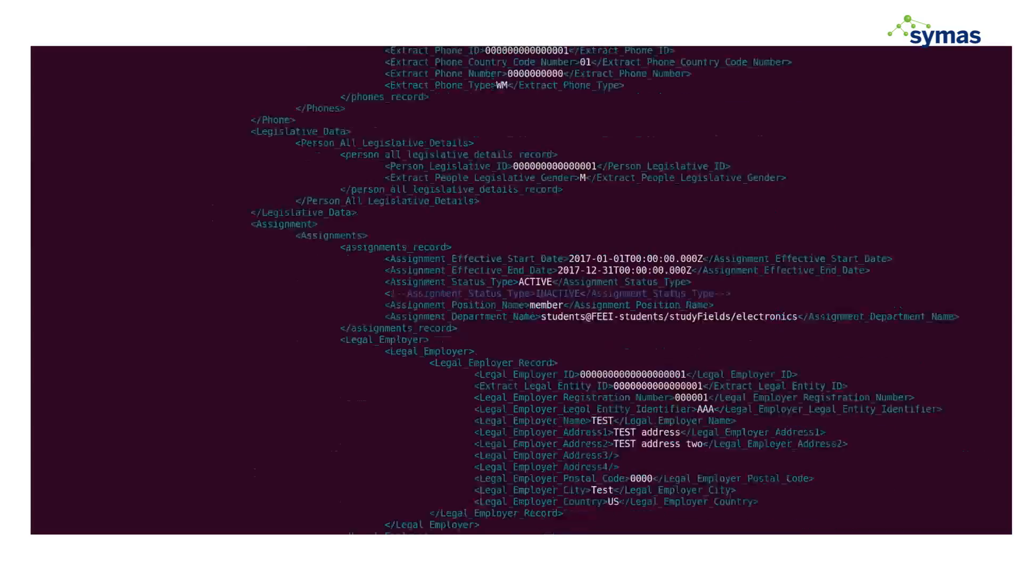
- Go to the next match of the last name and review the following employee's personal, e-mail and address records
{"action": "key", "text": "n"}
{"action": "key", "text": "Down"}
{"action": "key", "text": "Down"}
{"action": "key", "text": "Down"}
{"action": "key", "text": "Down"}
{"action": "key", "text": "Down"}
{"action": "key", "text": "Down"}
{"action": "key", "text": "Down"}
{"action": "key", "text": "Down"}
{"action": "key", "text": "Down"}
{"action": "key", "text": "Down"}
{"action": "key", "text": "Down"}
{"action": "key", "text": "Down"}
{"action": "key", "text": "Down"}
{"action": "key", "text": "Down"}
{"action": "key", "text": "Down"}
{"action": "key", "text": "Down"}
{"action": "key", "text": "Down"}
{"action": "key", "text": "Down"}
{"action": "key", "text": "Down"}
{"action": "key", "text": "Down"}
{"action": "key", "text": "Down"}
{"action": "key", "text": "Down"}
{"action": "key", "text": "Down"}
{"action": "key", "text": "Down"}
{"action": "key", "text": "Down"}
{"action": "key", "text": "Down"}
{"action": "key", "text": "Down"}
{"action": "key", "text": "Down"}
{"action": "key", "text": "Down"}
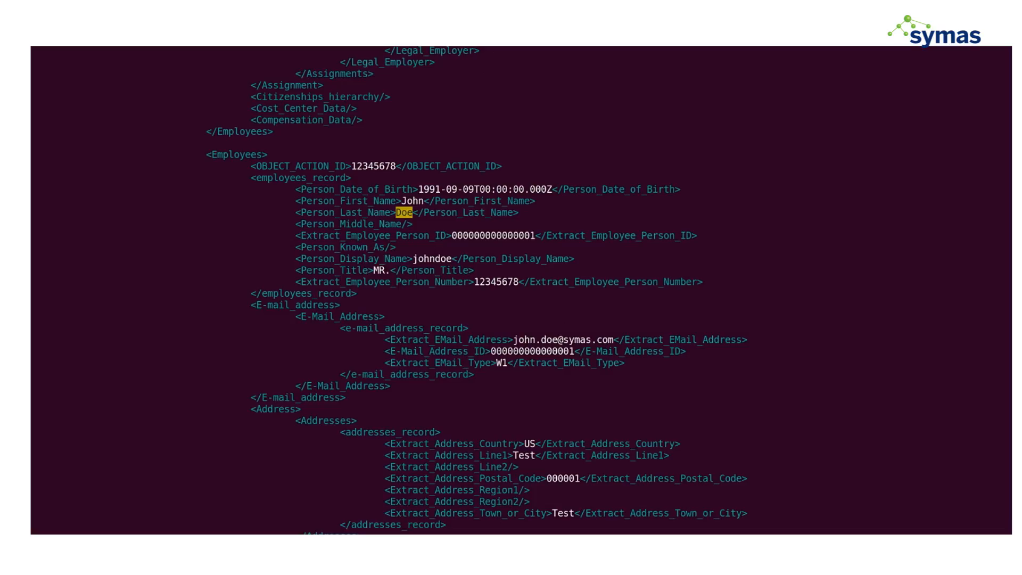
- Review the same record's phone, legislative and assignment details down to the legal employer data
{"action": "key", "text": "Down"}
{"action": "key", "text": "Down"}
{"action": "key", "text": "Down"}
{"action": "key", "text": "Down"}
{"action": "key", "text": "Down"}
{"action": "key", "text": "Down"}
{"action": "key", "text": "Down"}
{"action": "key", "text": "Down"}
{"action": "key", "text": "Down"}
{"action": "key", "text": "Down"}
{"action": "key", "text": "Down"}
{"action": "key", "text": "Down"}
{"action": "key", "text": "Down"}
{"action": "key", "text": "Down"}
{"action": "key", "text": "Down"}
{"action": "key", "text": "Down"}
{"action": "key", "text": "Down"}
{"action": "key", "text": "Down"}
{"action": "key", "text": "Down"}
{"action": "key", "text": "Down"}
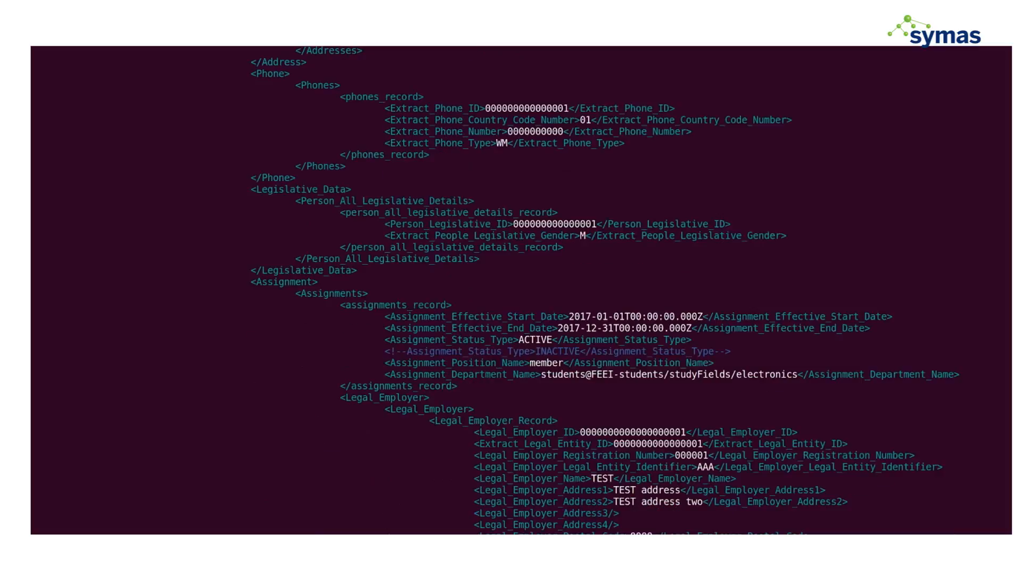
{"action": "key", "text": "Down"}
- Examine the student department path in this record's Assignment_Department_Name element, from the group name through to the study field
{"action": "key", "text": "Up"}
{"action": "key", "text": "Up"}
{"action": "key", "text": "Up"}
{"action": "key", "text": "Up"}
{"action": "key", "text": "Up"}
{"action": "key", "text": "Up"}
{"action": "key", "text": "Up"}
{"action": "key", "text": "Up"}
{"action": "key", "text": "Up"}
{"action": "key", "text": "Up"}
{"action": "key", "text": "Up"}
{"action": "key", "text": "Up"}
{"action": "key", "text": "Up"}
{"action": "key", "text": "Up"}
{"action": "key", "text": "Up"}
{"action": "key", "text": "Right"}
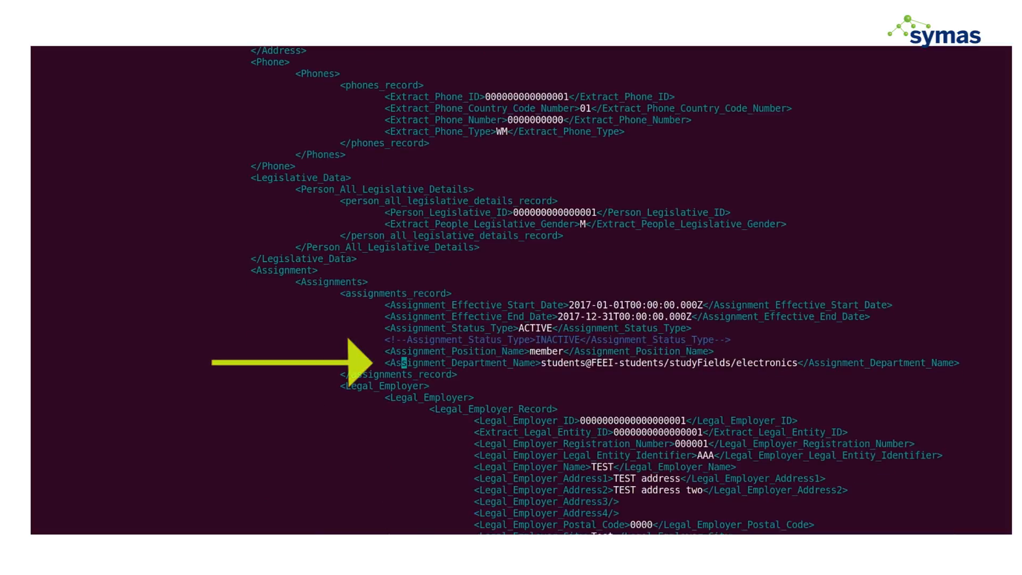
{"action": "key", "text": "Right"}
{"action": "key", "text": "Right"}
{"action": "key", "text": "Right"}
{"action": "key", "text": "Right"}
{"action": "key", "text": "Right"}
{"action": "key", "text": "Right"}
{"action": "key", "text": "Right"}
{"action": "key", "text": "Right"}
{"action": "key", "text": "Right"}
{"action": "key", "text": "Right"}
{"action": "key", "text": "Right"}
{"action": "key", "text": "Right"}
{"action": "key", "text": "Right"}
{"action": "key", "text": "Right"}
{"action": "key", "text": "Right"}
{"action": "key", "text": "Right"}
{"action": "key", "text": "Right"}
{"action": "key", "text": "Right"}
{"action": "key", "text": "Right"}
{"action": "key", "text": "Right"}
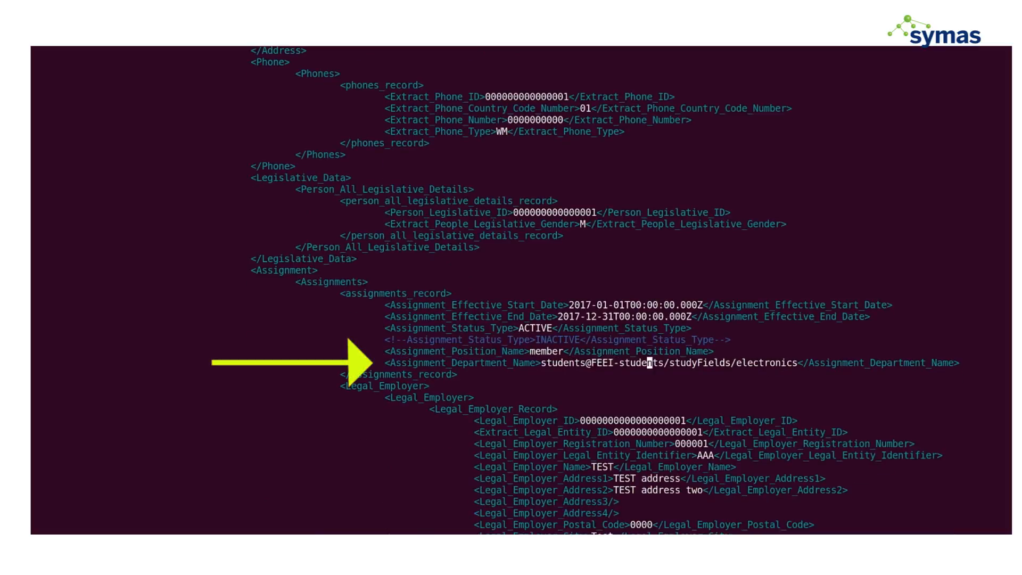
{"action": "key", "text": "Right"}
{"action": "key", "text": "Right"}
{"action": "key", "text": "Right"}
{"action": "key", "text": "Right"}
{"action": "key", "text": "Right"}
{"action": "key", "text": "Right"}
{"action": "key", "text": "Right"}
{"action": "key", "text": "Right"}
{"action": "key", "text": "Right"}
{"action": "key", "text": "Right"}
{"action": "key", "text": "Right"}
{"action": "key", "text": "Right"}
{"action": "key", "text": "Right"}
{"action": "key", "text": "Right"}
{"action": "key", "text": "Right"}
{"action": "key", "text": "Right"}
{"action": "key", "text": "Right"}
{"action": "key", "text": "Right"}
{"action": "key", "text": "Right"}
{"action": "key", "text": "Right"}
{"action": "key", "text": "Left"}
{"action": "key", "text": "Left"}
{"action": "key", "text": "Left"}
{"action": "key", "text": "Left"}
{"action": "key", "text": "Left"}
{"action": "key", "text": "Left"}
{"action": "key", "text": "Left"}
{"action": "key", "text": "Left"}
{"action": "key", "text": "Left"}
{"action": "key", "text": "Left"}
{"action": "key", "text": "Left"}
{"action": "key", "text": "Left"}
{"action": "key", "text": "Left"}
{"action": "key", "text": "Left"}
{"action": "key", "text": "Left"}
{"action": "key", "text": "Left"}
{"action": "key", "text": "Left"}
{"action": "key", "text": "Left"}
{"action": "key", "text": "Left"}
{"action": "key", "text": "Left"}
{"action": "key", "text": "Left"}
{"action": "key", "text": "Left"}
{"action": "key", "text": "Left"}
{"action": "key", "text": "Left"}
{"action": "key", "text": "Left"}
{"action": "key", "text": "Left"}
{"action": "key", "text": "Left"}
{"action": "key", "text": "Left"}
{"action": "key", "text": "Left"}
{"action": "key", "text": "Left"}
{"action": "key", "text": "Left"}
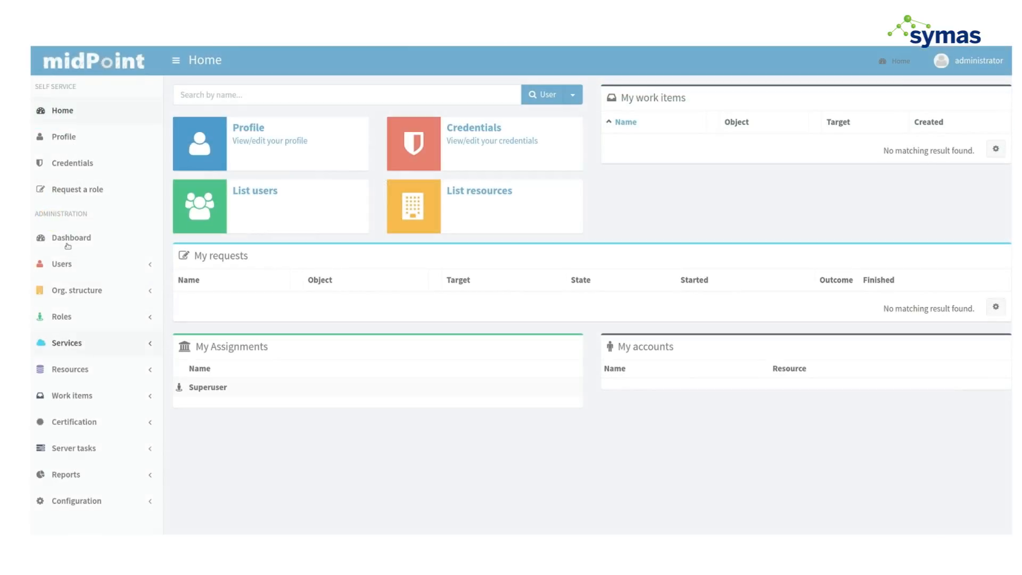
- Switch to midPoint, review the existing users in the user list, and display the list of configured resources
{"action": "left_click", "coordinate": [62, 264]}
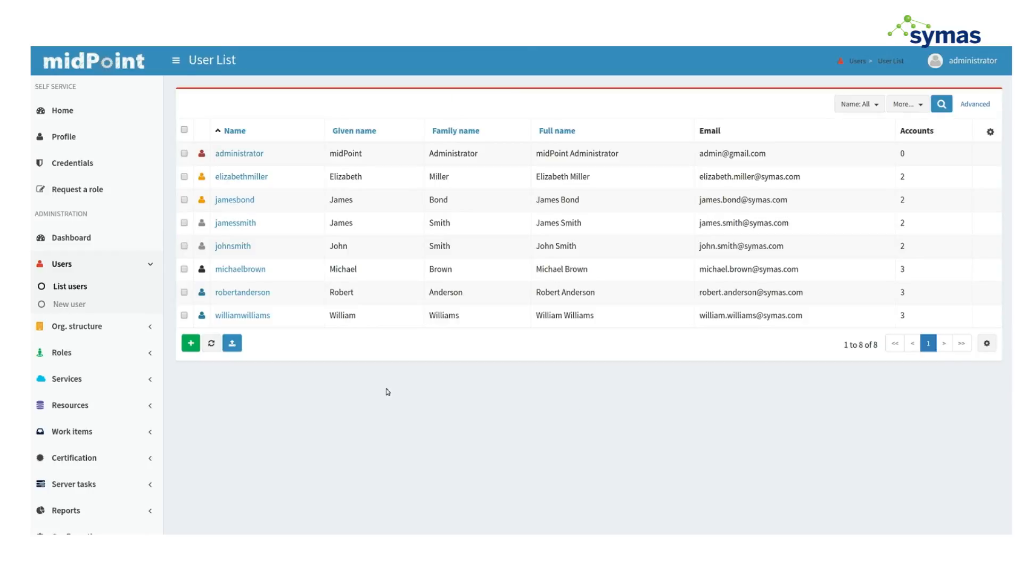
{"action": "left_click", "coordinate": [118, 406]}
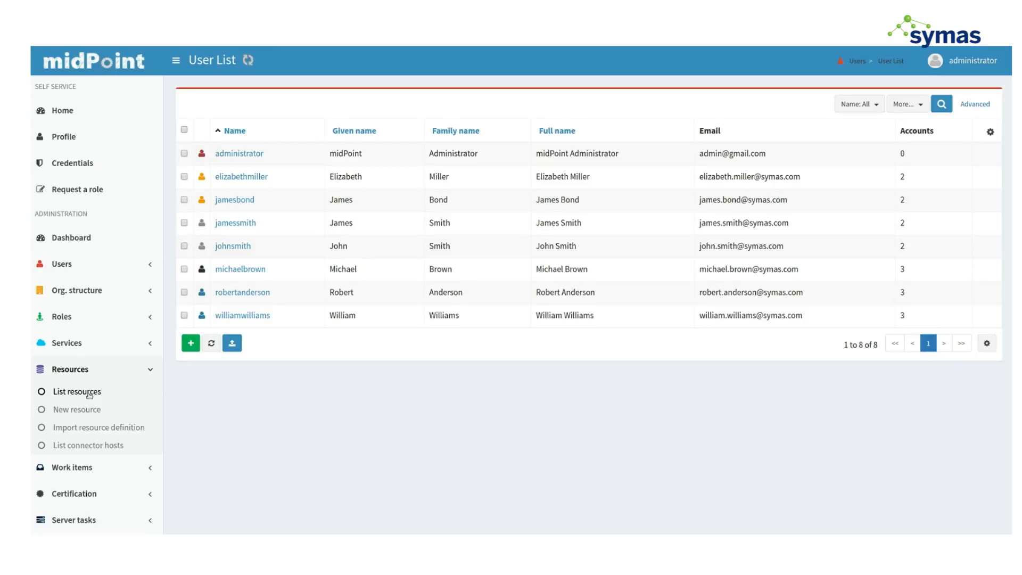
{"action": "left_click", "coordinate": [90, 394]}
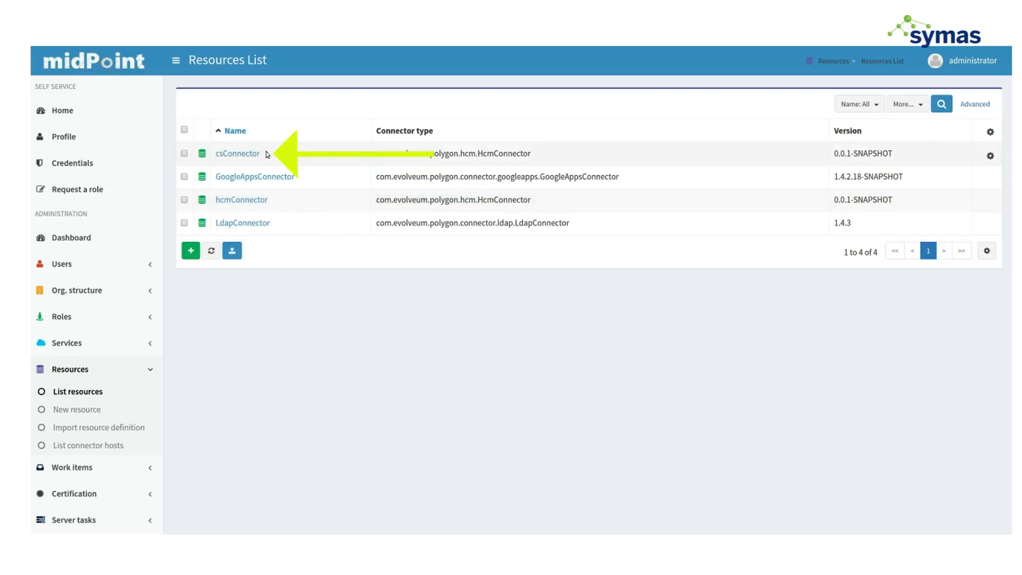
- Open csConnector, list its accounts directly from the resource, and import the unmatched account into midPoint
{"action": "left_click", "coordinate": [238, 154]}
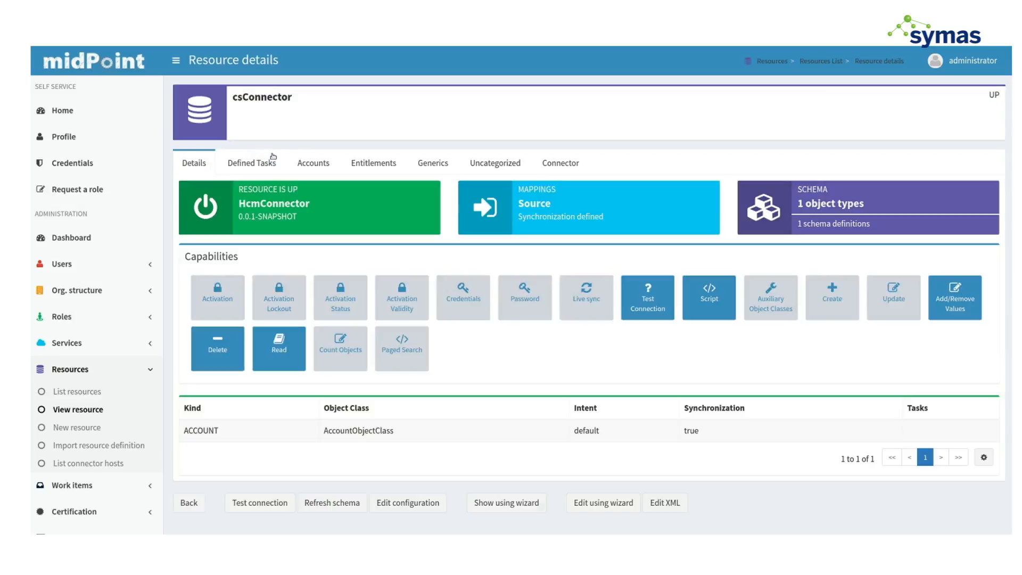
{"action": "left_click", "coordinate": [339, 161]}
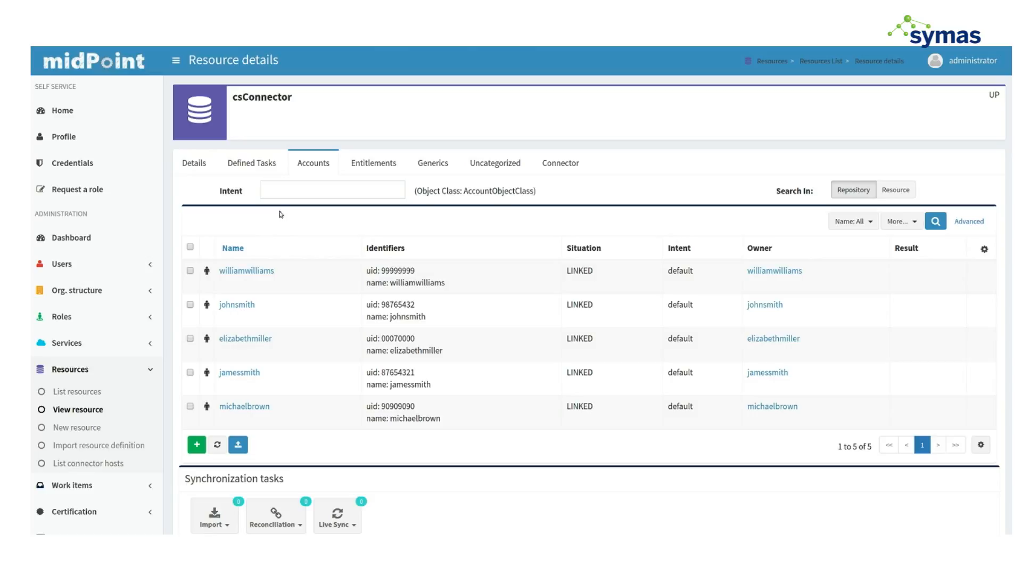
{"action": "left_click", "coordinate": [904, 189]}
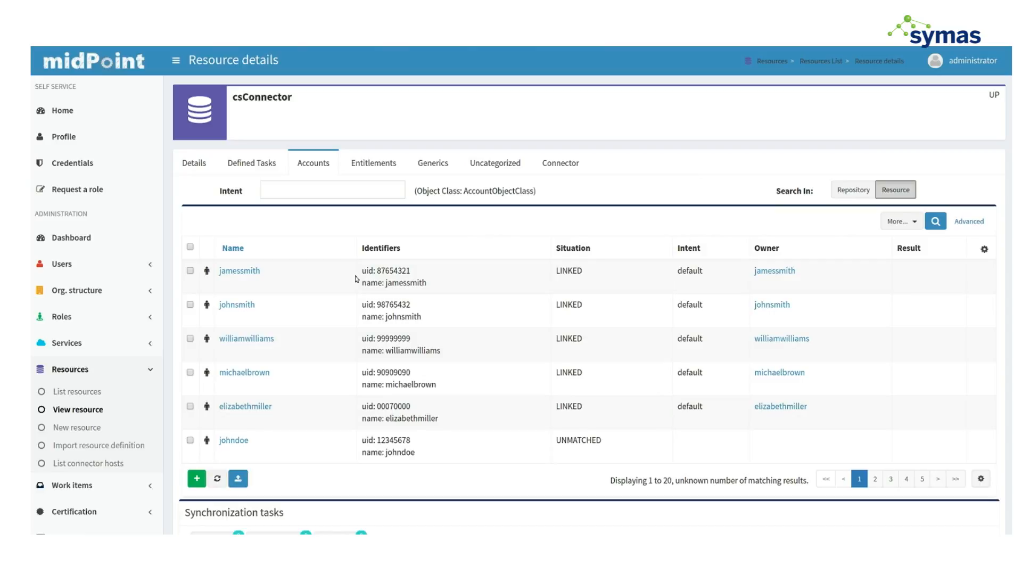
{"action": "left_click", "coordinate": [190, 440]}
{"action": "left_click", "coordinate": [984, 248]}
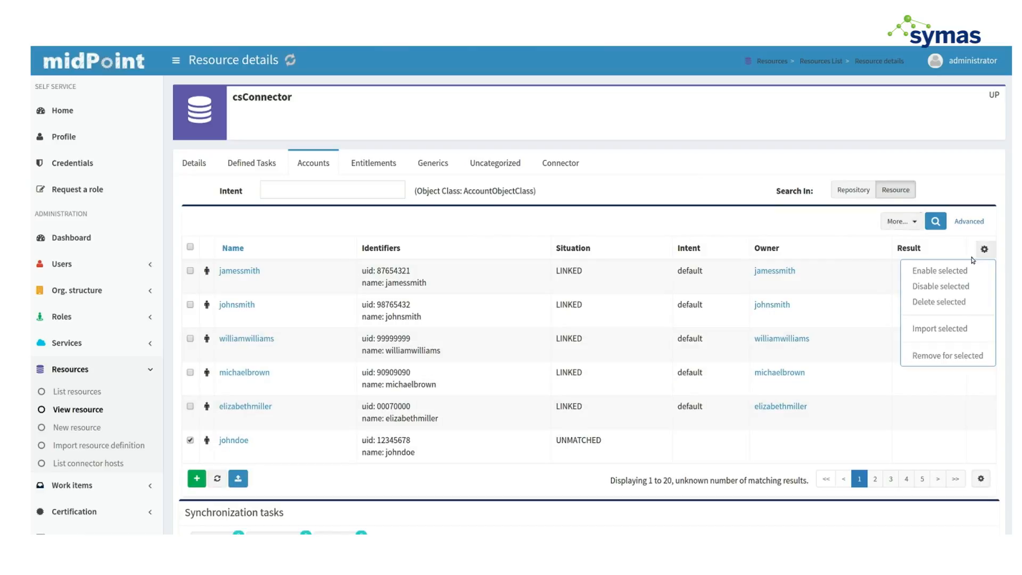
{"action": "left_click", "coordinate": [938, 327]}
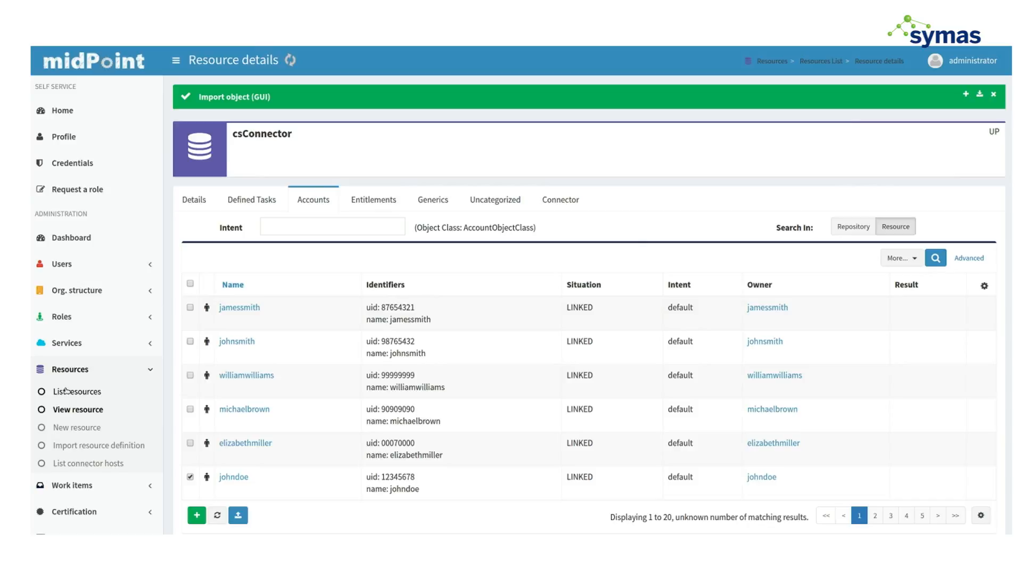
- Open hcmConnector, list its accounts from the resource, and import both records belonging to the same new user
{"action": "left_click", "coordinate": [66, 391]}
{"action": "left_click", "coordinate": [249, 197]}
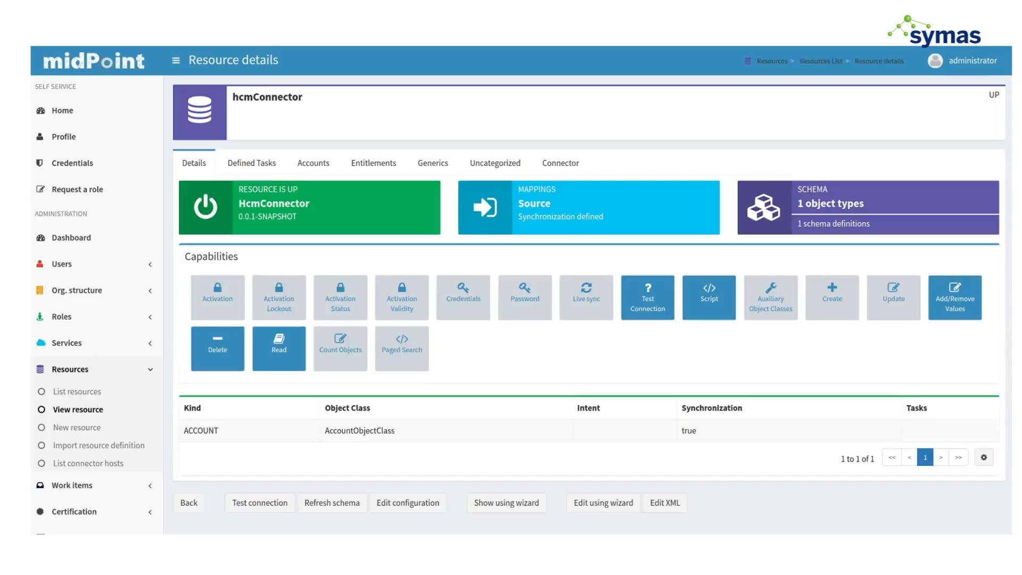
{"action": "left_click", "coordinate": [313, 163]}
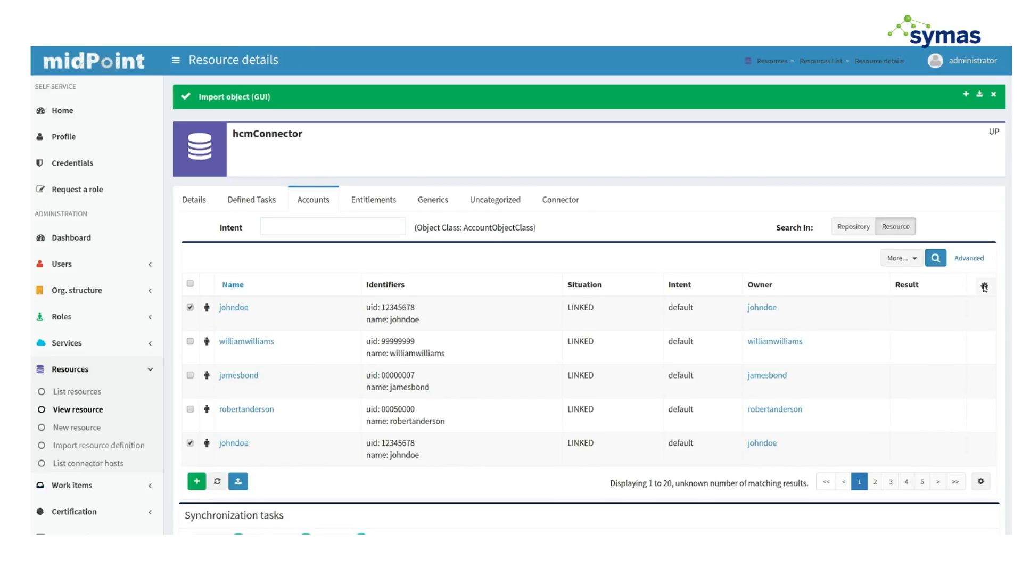
{"action": "left_click", "coordinate": [985, 288]}
- Open the newly imported user from the user list and review the basic properties, projections and assignments
{"action": "left_click", "coordinate": [62, 263]}
{"action": "left_click", "coordinate": [59, 286]}
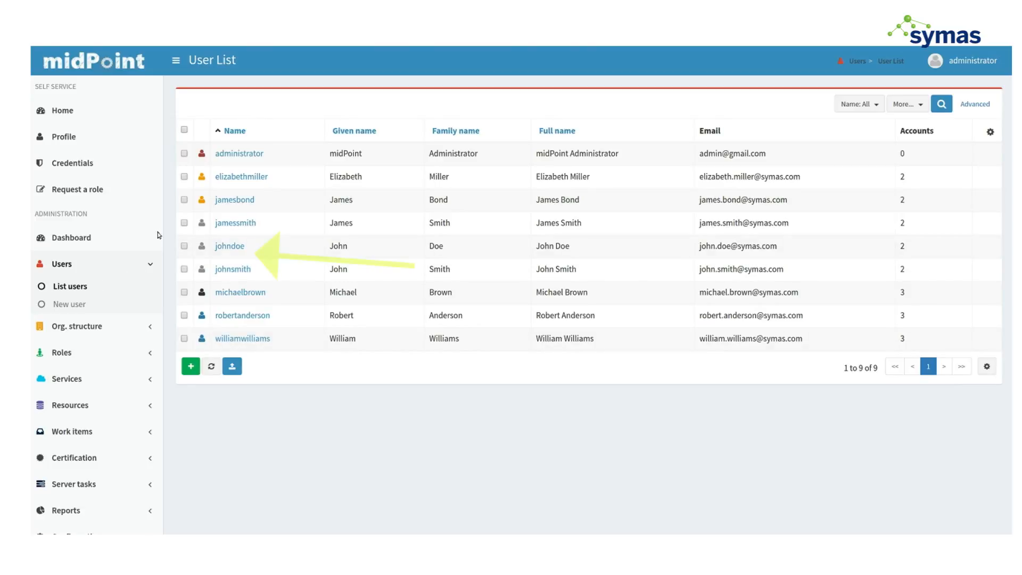
{"action": "left_click", "coordinate": [234, 246]}
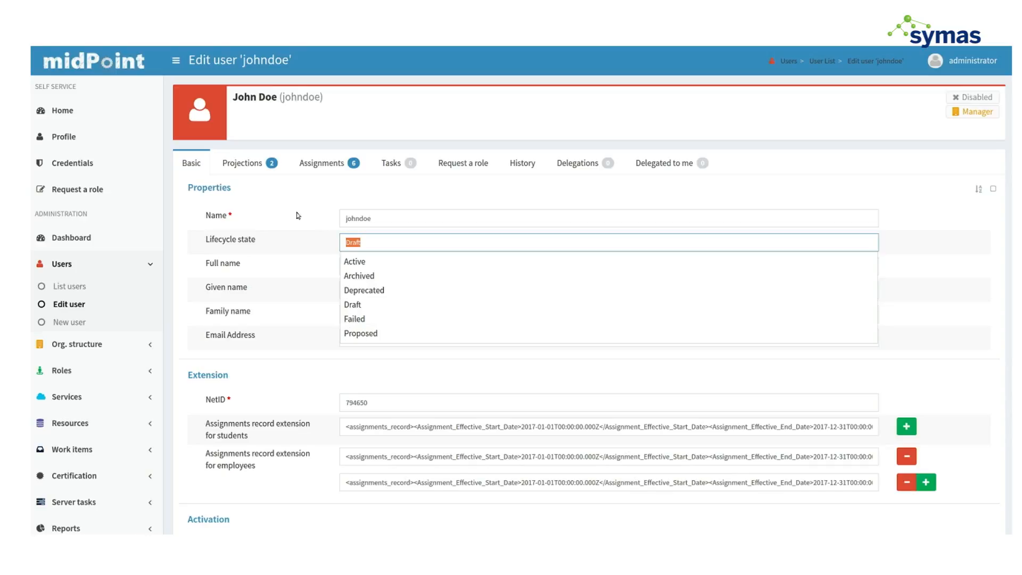
{"action": "left_click", "coordinate": [298, 216]}
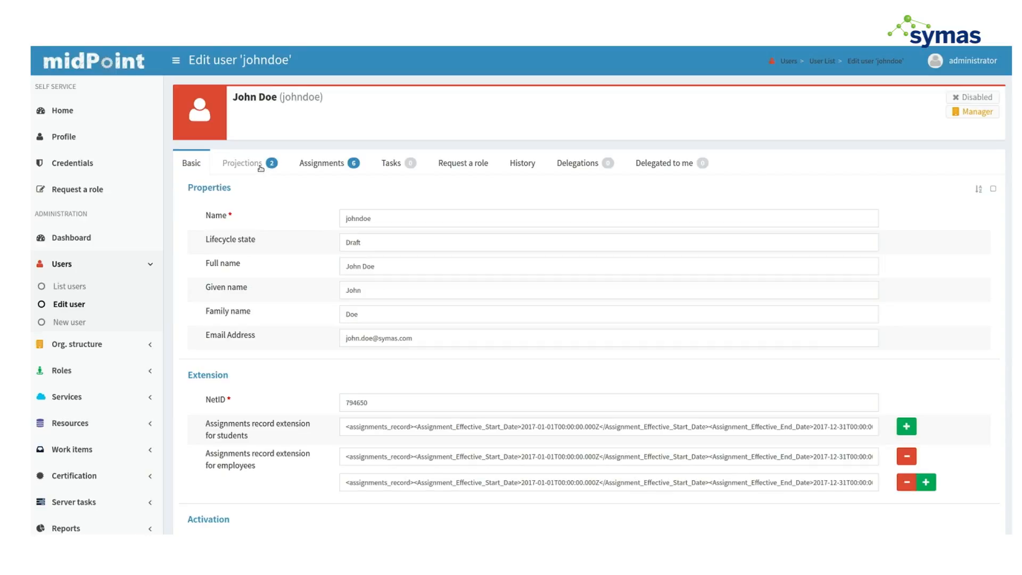
{"action": "left_click", "coordinate": [237, 167]}
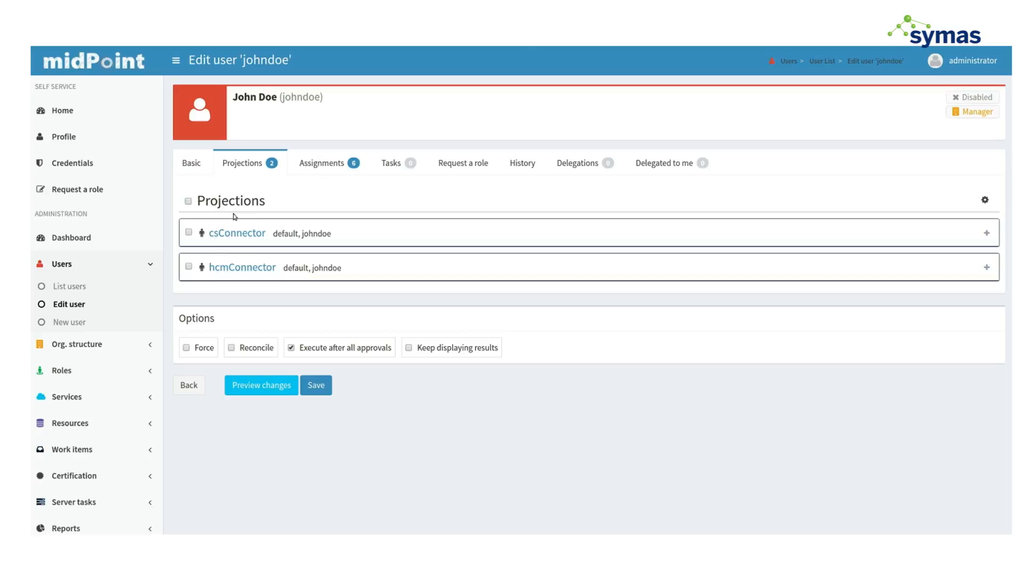
{"action": "left_click", "coordinate": [301, 162]}
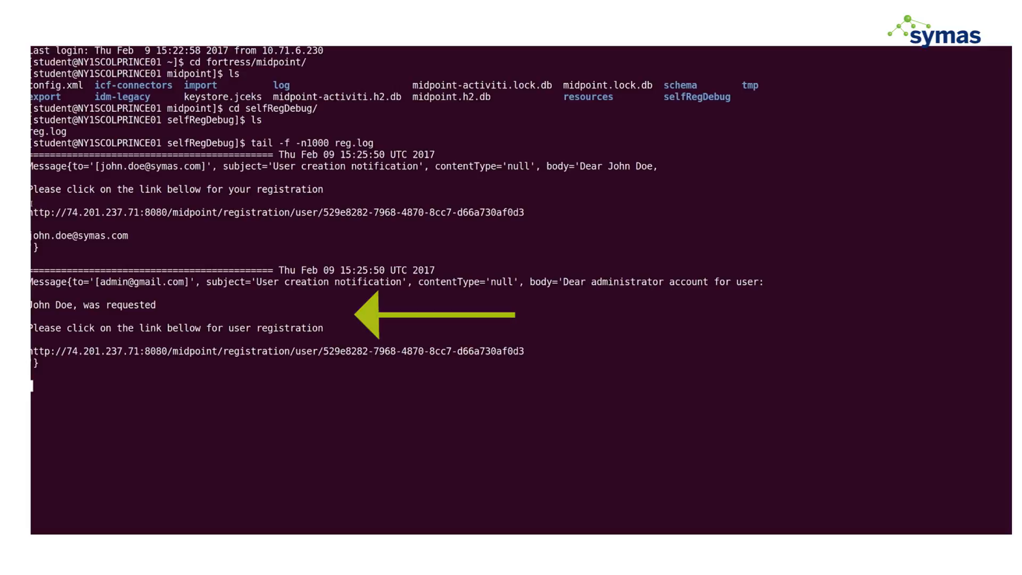
- Copy the registration link from the user's creation notification in reg.log and open it in the browser at a readable size
{"action": "triple_click", "coordinate": [526, 209]}
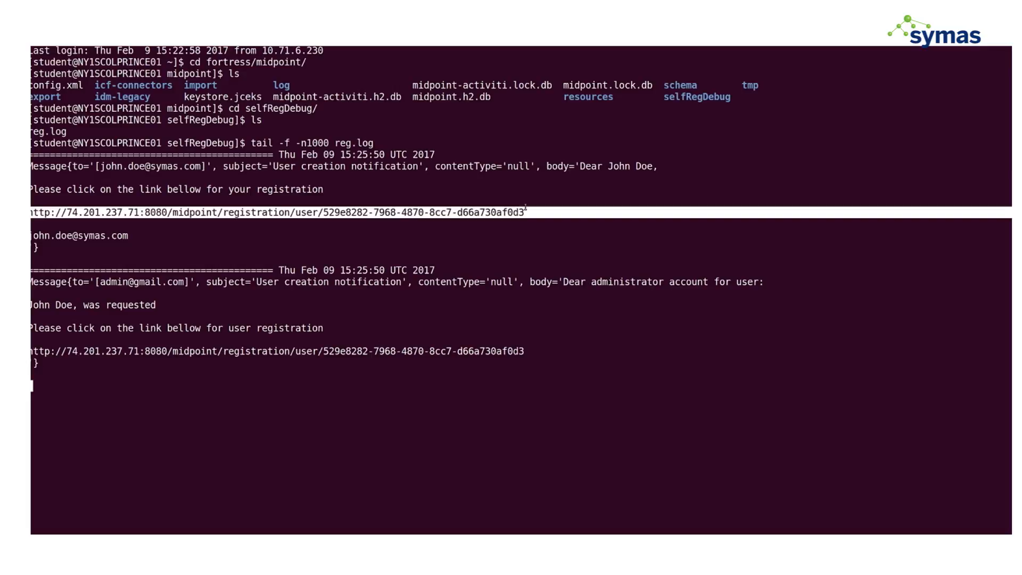
{"action": "right_click", "coordinate": [491, 211]}
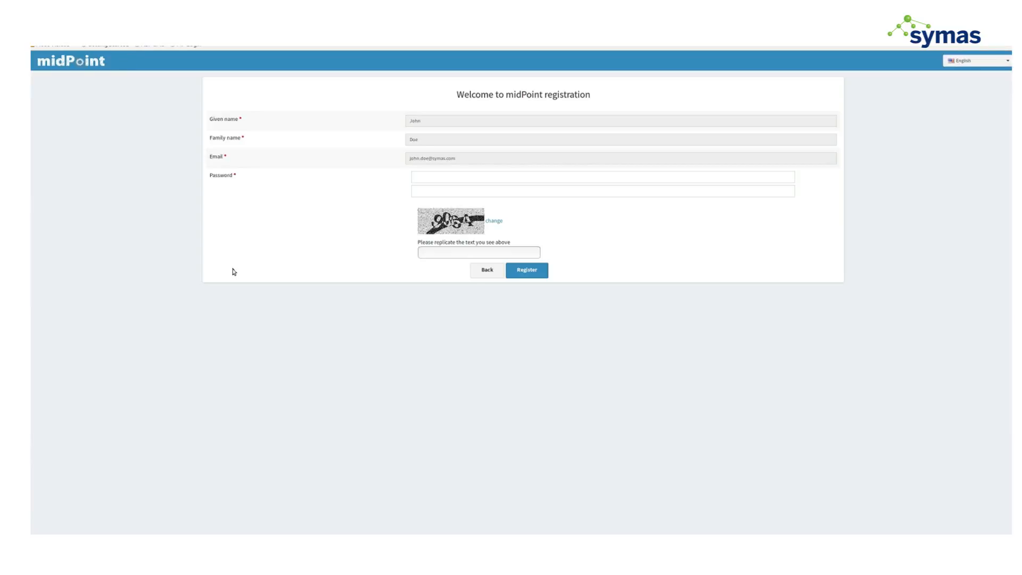
{"action": "key", "text": "ctrl+plus"}
{"action": "key", "text": "ctrl+plus"}
{"action": "key", "text": "ctrl+plus"}
{"action": "key", "text": "ctrl+plus"}
{"action": "key", "text": "ctrl+plus"}
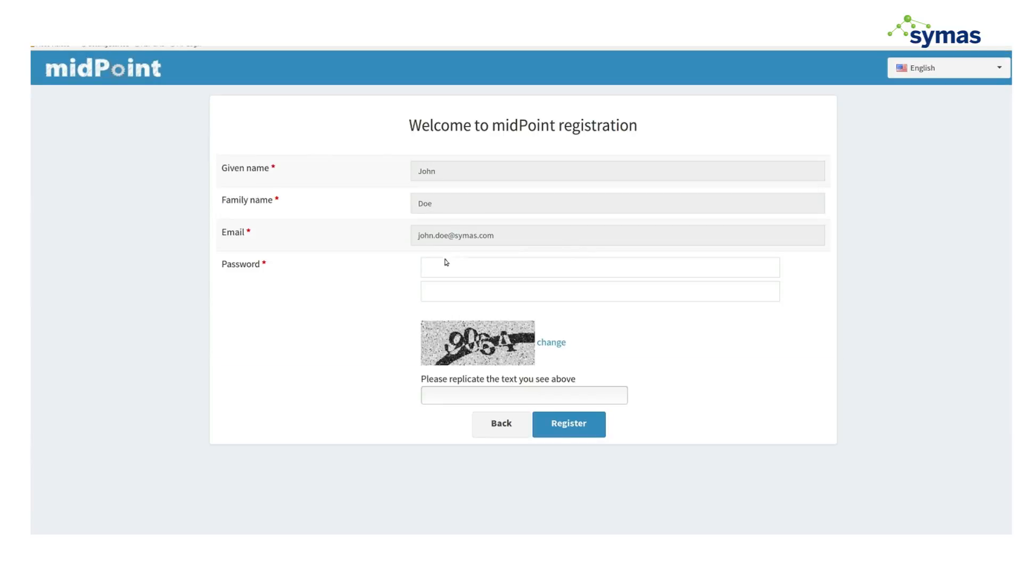
- Enter and repeat the account password, fill in the captcha text, and submit the midPoint registration form
{"action": "left_click", "coordinate": [437, 268]}
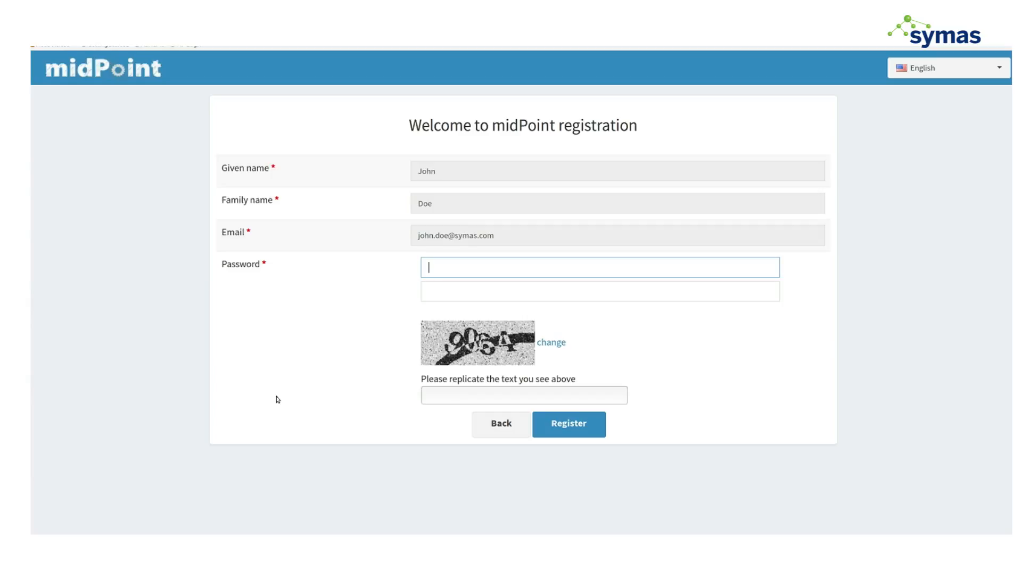
{"action": "type", "text": "••••••••••"}
{"action": "key", "text": "Tab"}
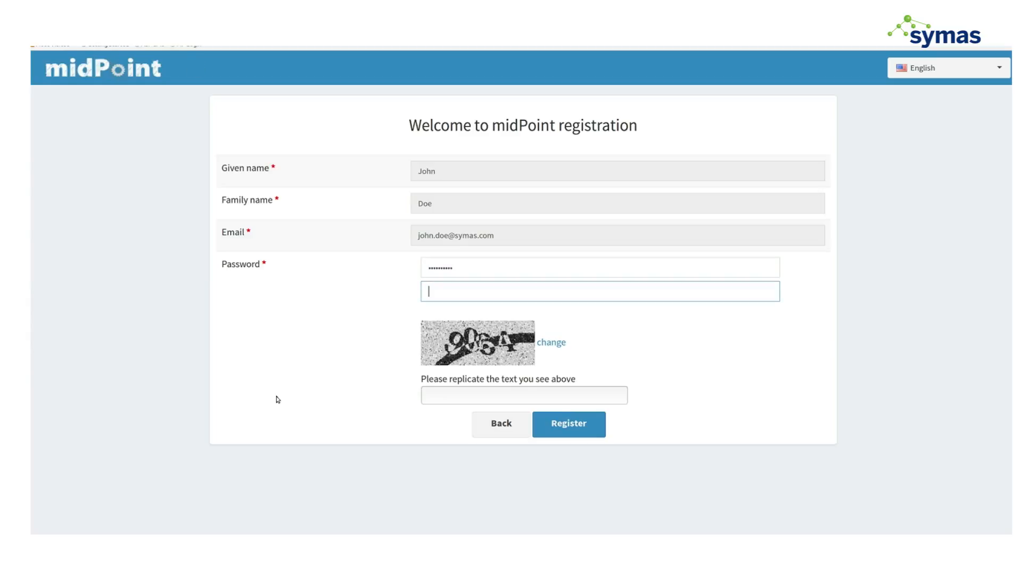
{"action": "type", "text": "•••••••"}
{"action": "left_click", "coordinate": [592, 426]}
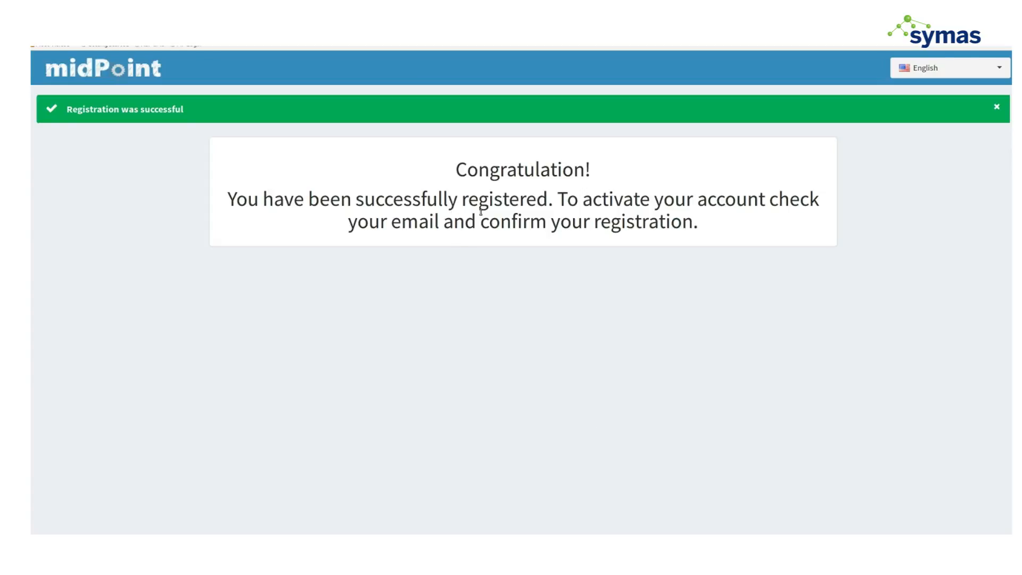
- Return to the reg.log terminal and use the link in the registration confirmation message to activate the account
{"action": "key", "text": "ctrl+alt+Left"}
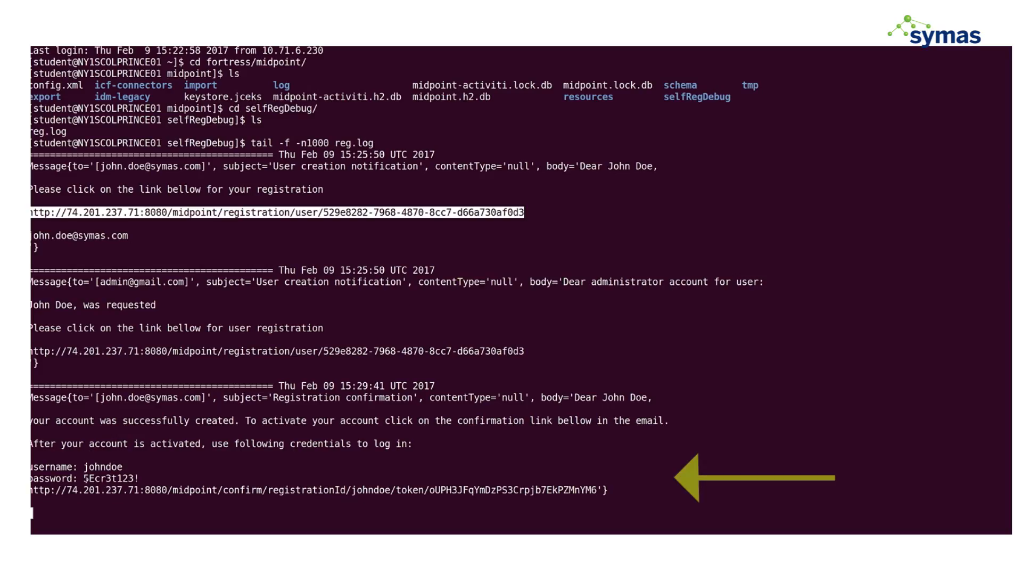
{"action": "left_click_drag", "start_coordinate": [31, 479], "coordinate": [592, 491]}
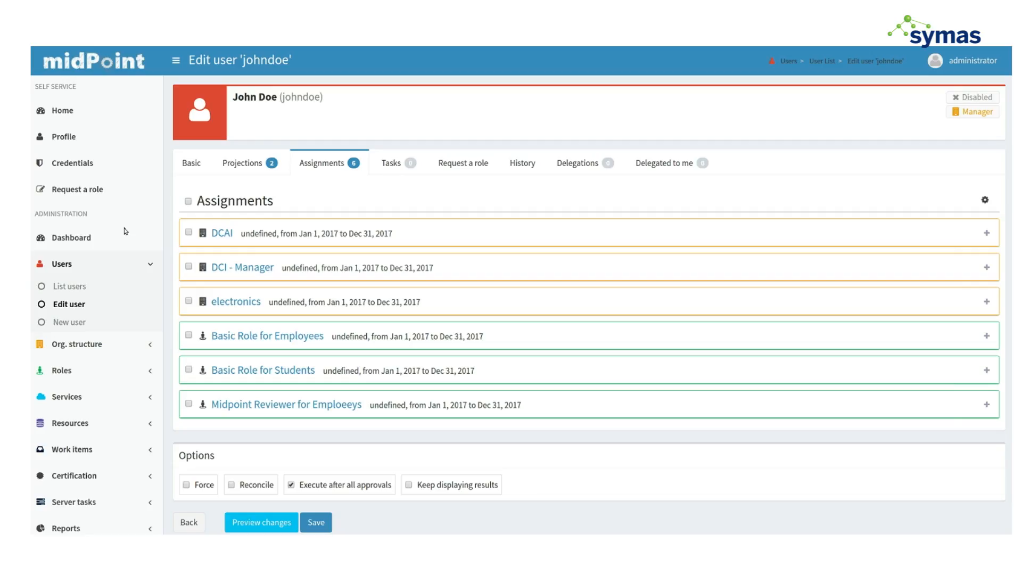
- Reopen the activated user from midPoint's user list and check the lifecycle state, projections and assignments
{"action": "left_click", "coordinate": [66, 286]}
{"action": "left_click", "coordinate": [223, 246]}
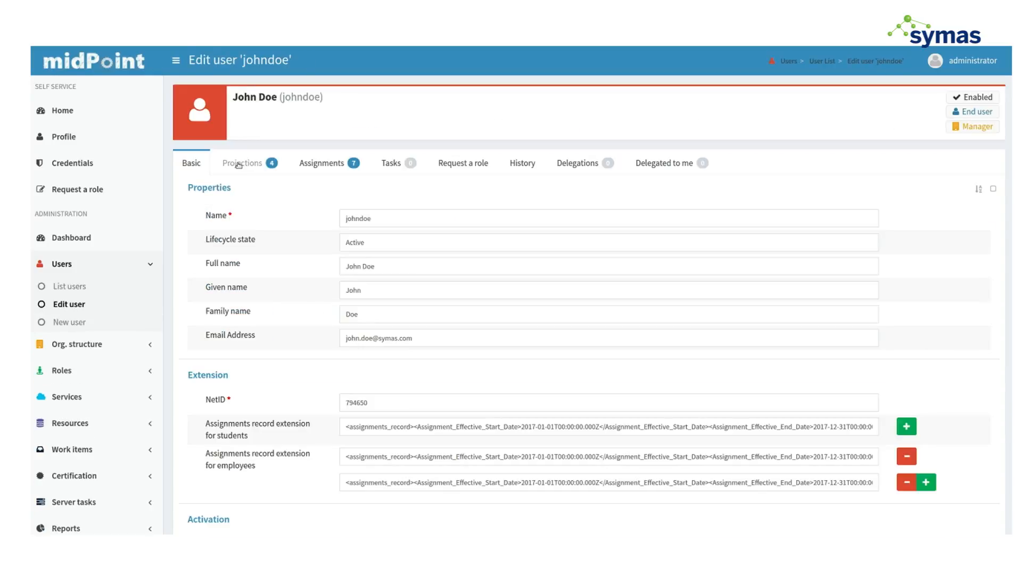
{"action": "left_click", "coordinate": [239, 165]}
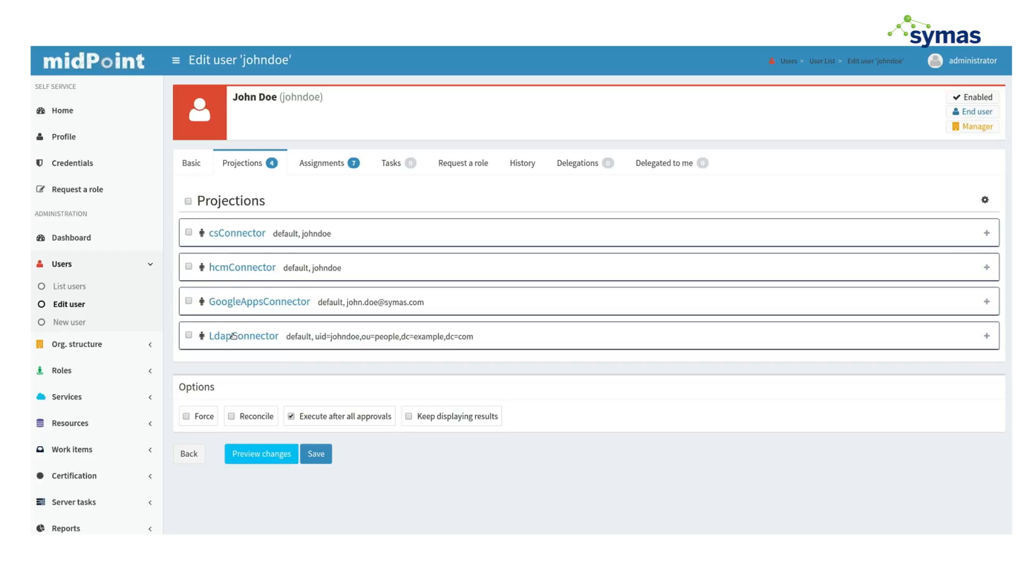
{"action": "left_click", "coordinate": [322, 165]}
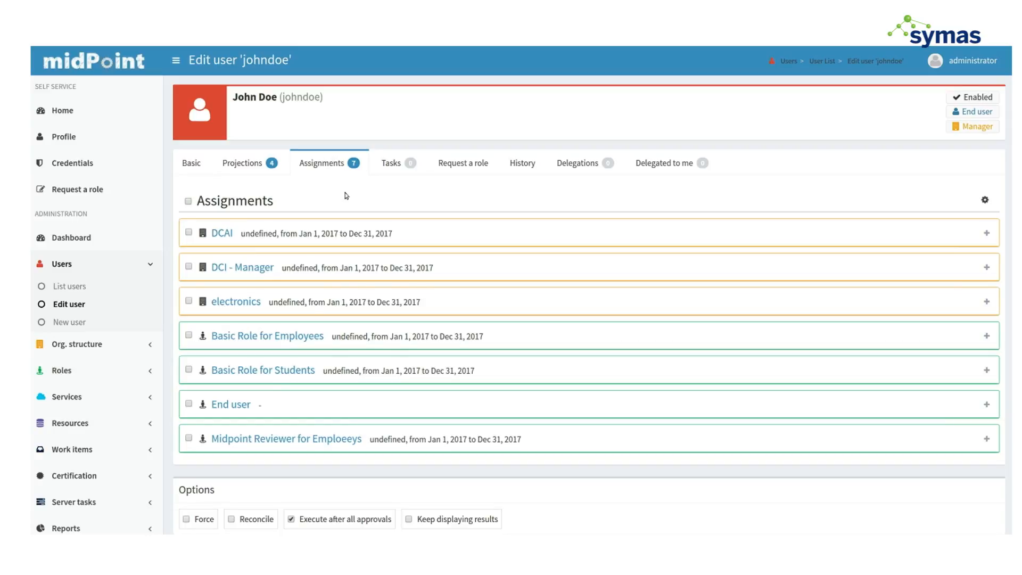
- Open the organization tree, expand FEEI departments in the Employees hierarchy, and inspect a department's managers and members
{"action": "left_click", "coordinate": [67, 350]}
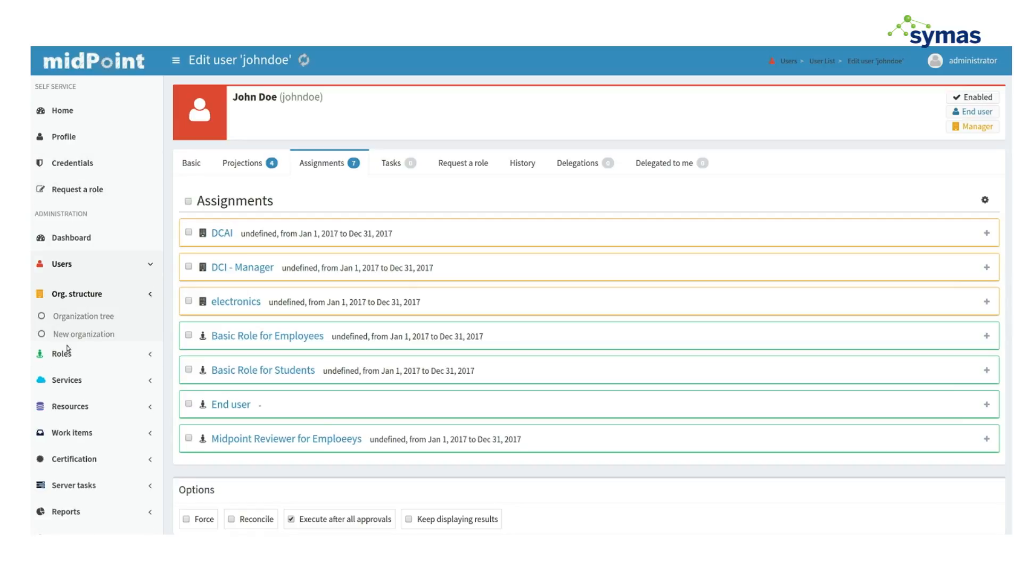
{"action": "left_click", "coordinate": [74, 314]}
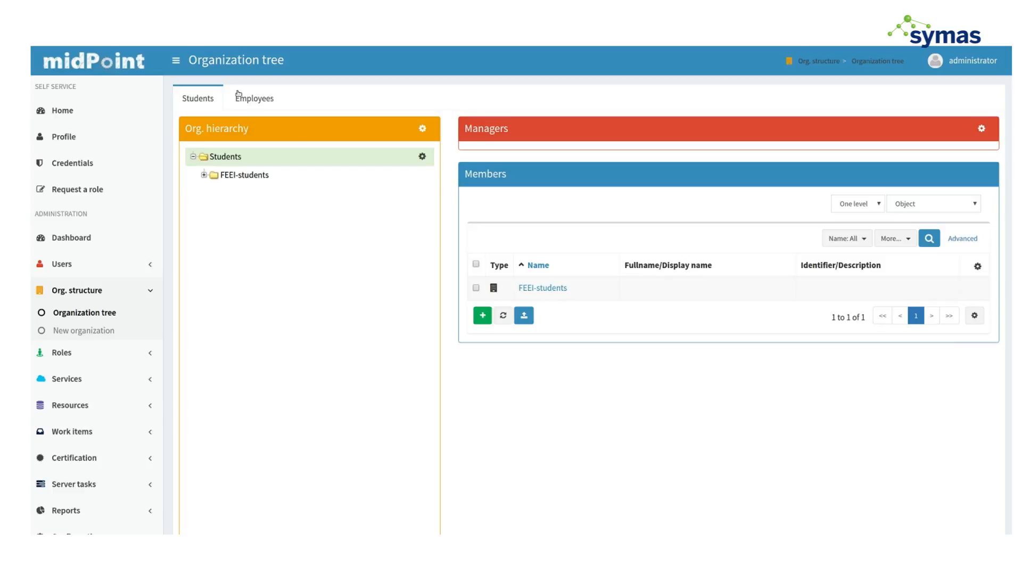
{"action": "left_click", "coordinate": [246, 100]}
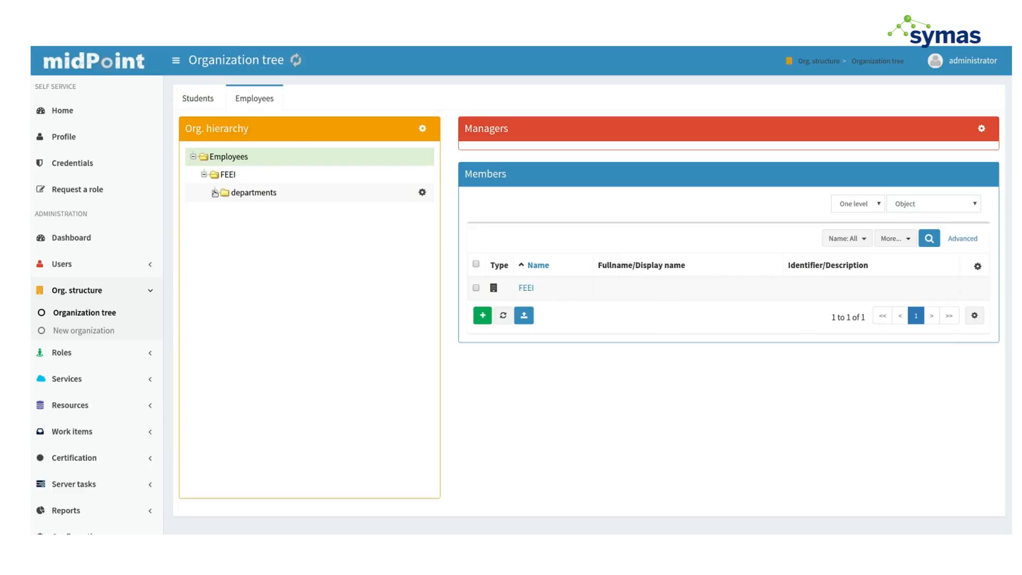
{"action": "left_click", "coordinate": [247, 228]}
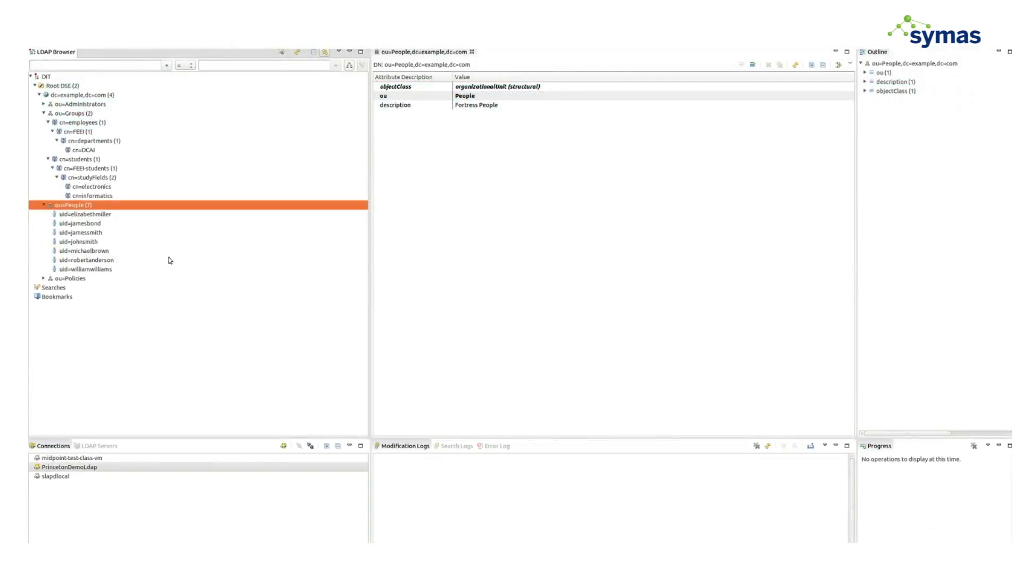
- Switch to the LDAP browser, refresh ou=People, and display the attributes of the newly provisioned user's entry
{"action": "left_click", "coordinate": [79, 242]}
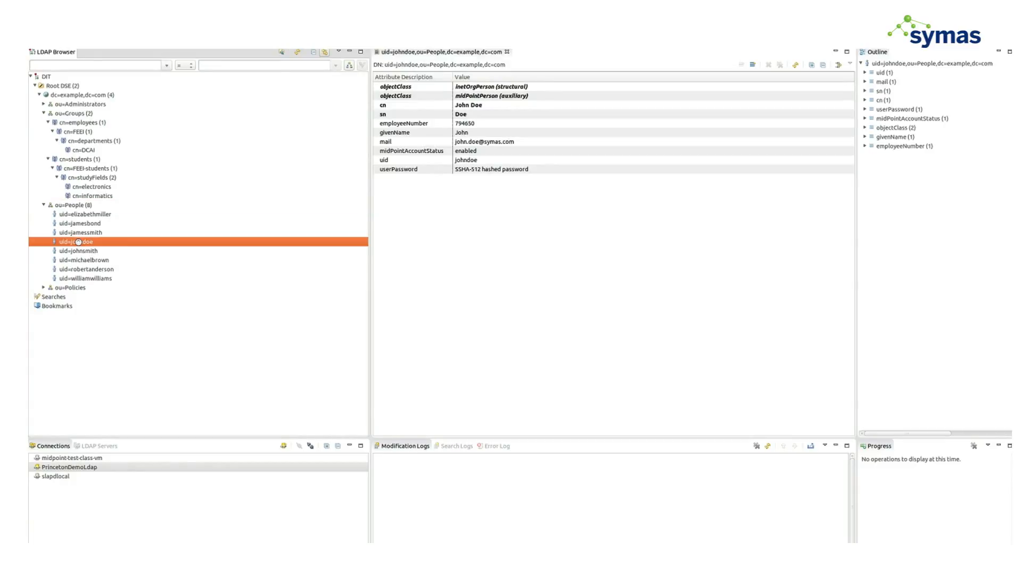
- Refresh cn=departments and cn=electronics under ou=Groups, and inspect the member values of the DCI, DCAI and electronics groups
{"action": "left_click", "coordinate": [408, 153]}
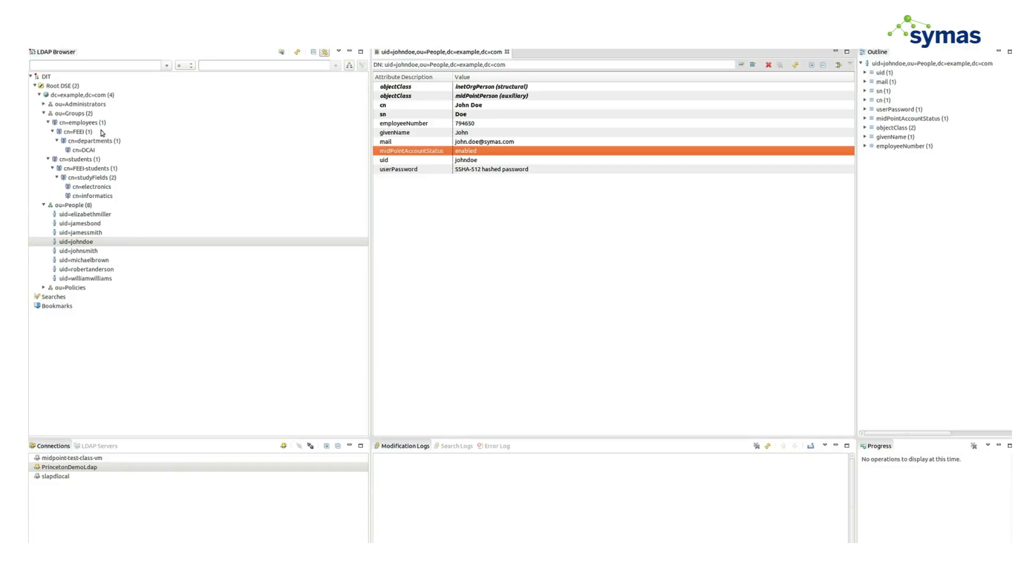
{"action": "left_click", "coordinate": [83, 142]}
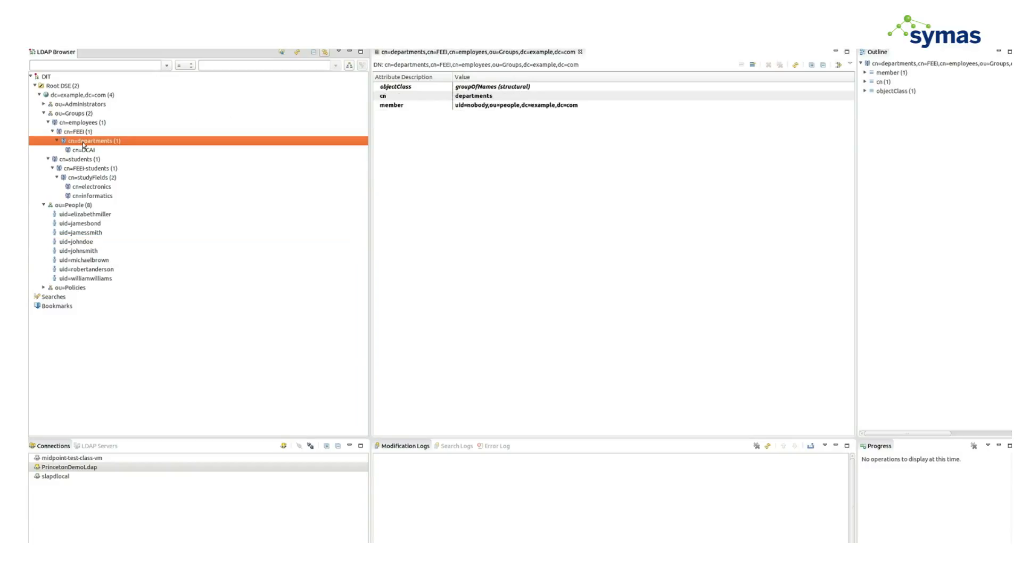
{"action": "key", "text": "F5"}
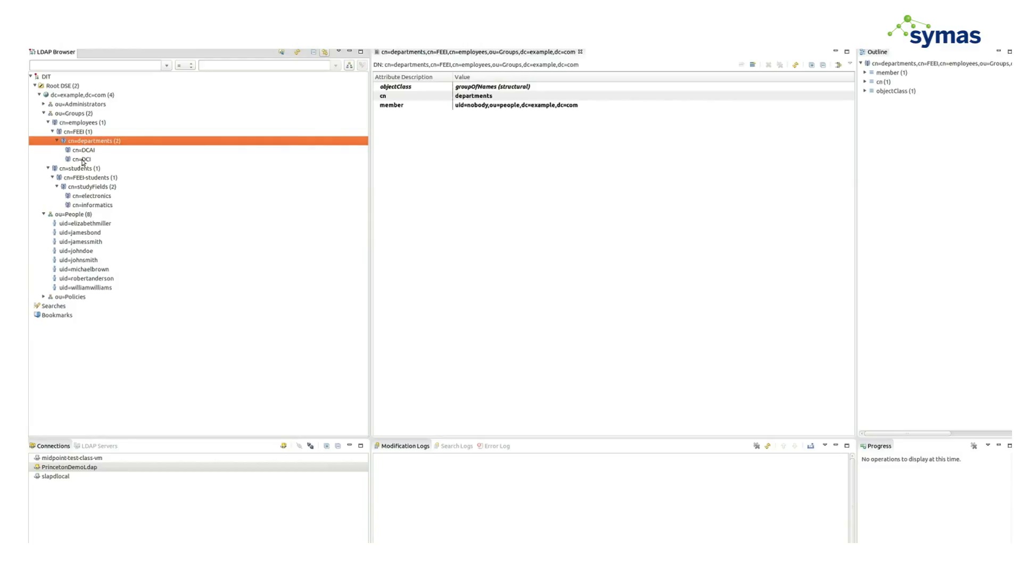
{"action": "left_click", "coordinate": [83, 160]}
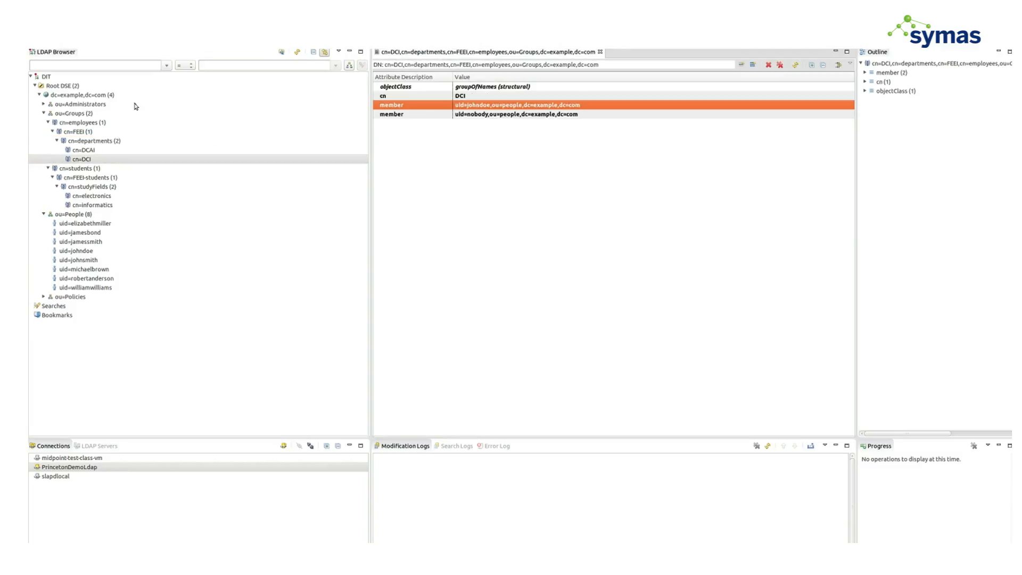
{"action": "left_click", "coordinate": [89, 150]}
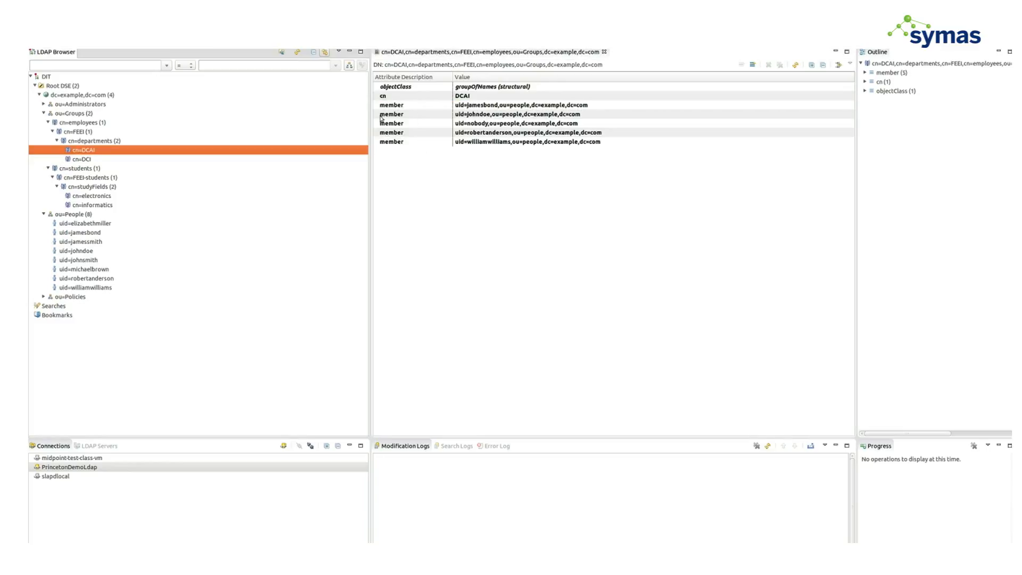
{"action": "left_click", "coordinate": [381, 115]}
{"action": "left_click", "coordinate": [94, 197]}
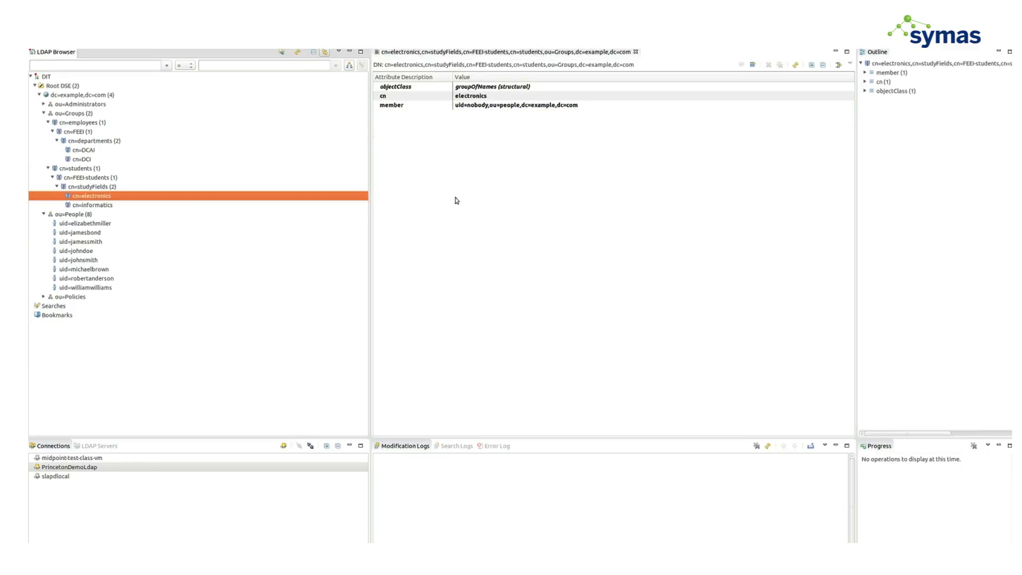
{"action": "type", "text": "uid=johndoe,ou=people,dc=example,dc=com"}
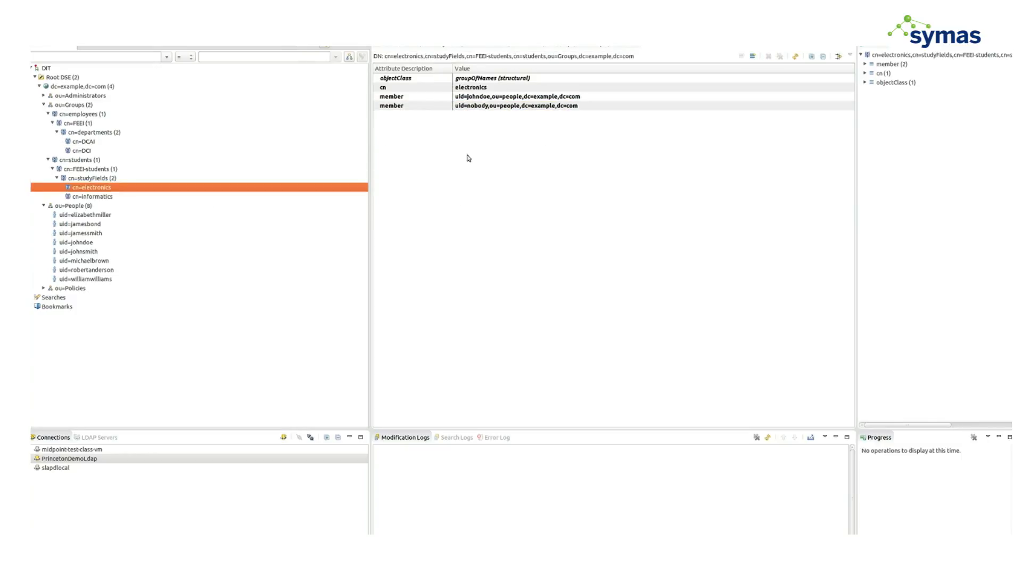